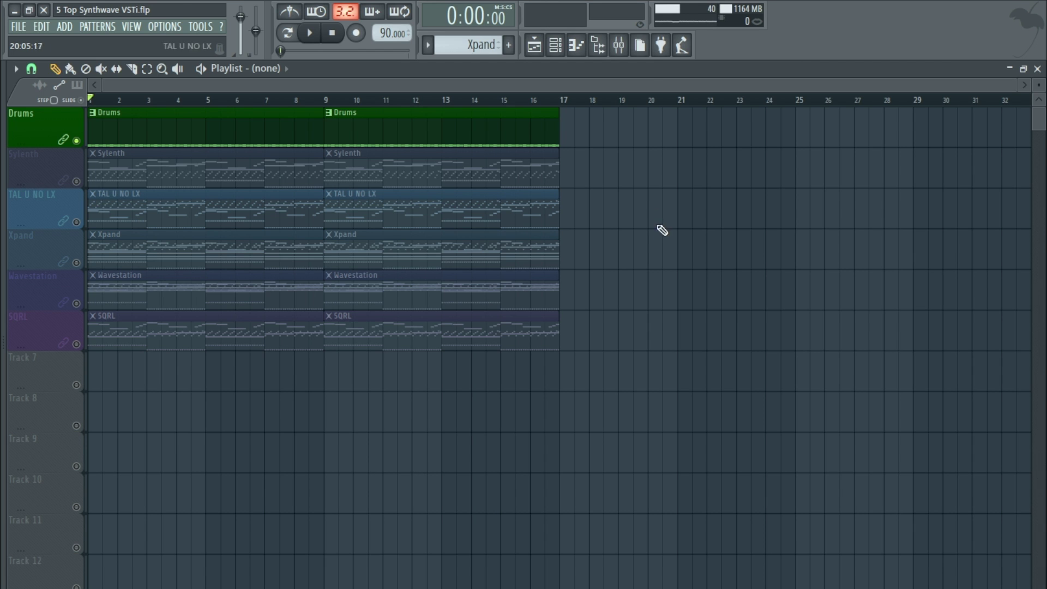
Show the channel rack, unmute the Sylenth playlist track and make its pattern the active one.
{"action": "key", "text": "F6"}
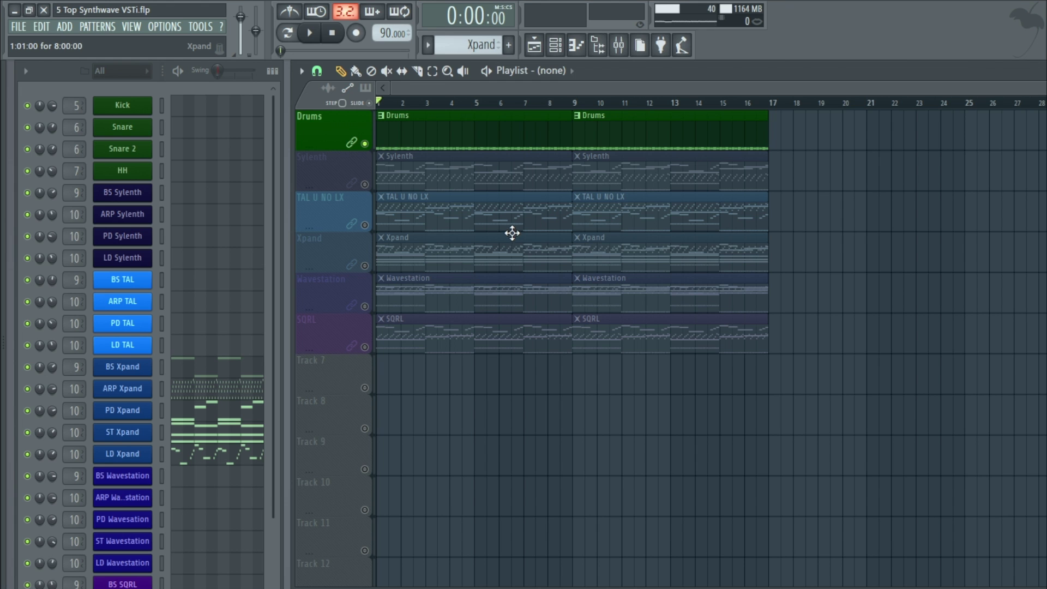
{"action": "left_click", "coordinate": [364, 184]}
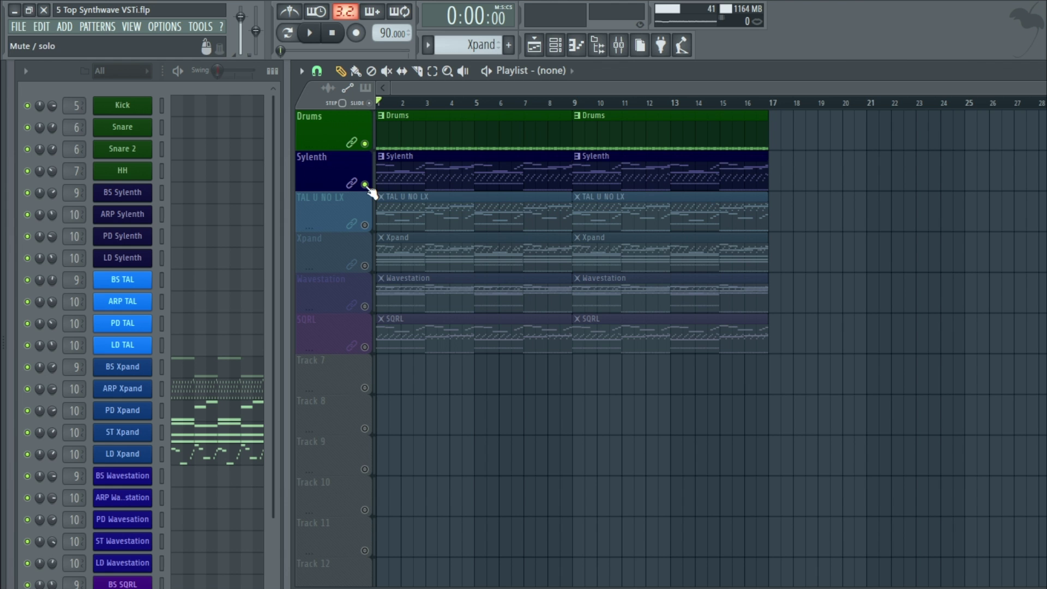
{"action": "left_click", "coordinate": [404, 171]}
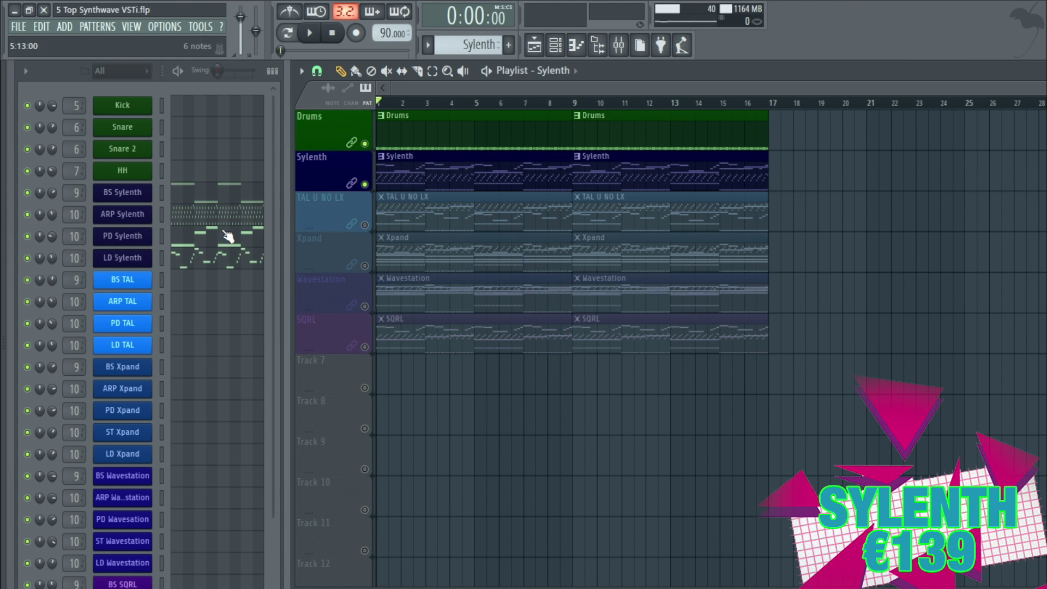
Open the BS Sylenth channel's instrument and move its window clear of the transport controls.
{"action": "left_click", "coordinate": [132, 197]}
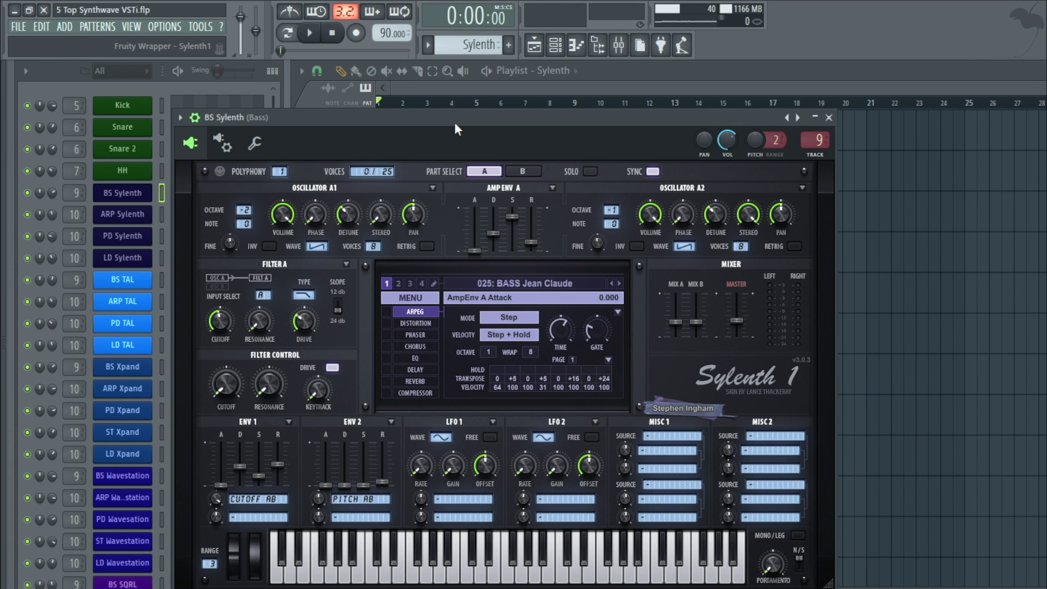
{"action": "left_click_drag", "start_coordinate": [455, 125], "coordinate": [397, 113]}
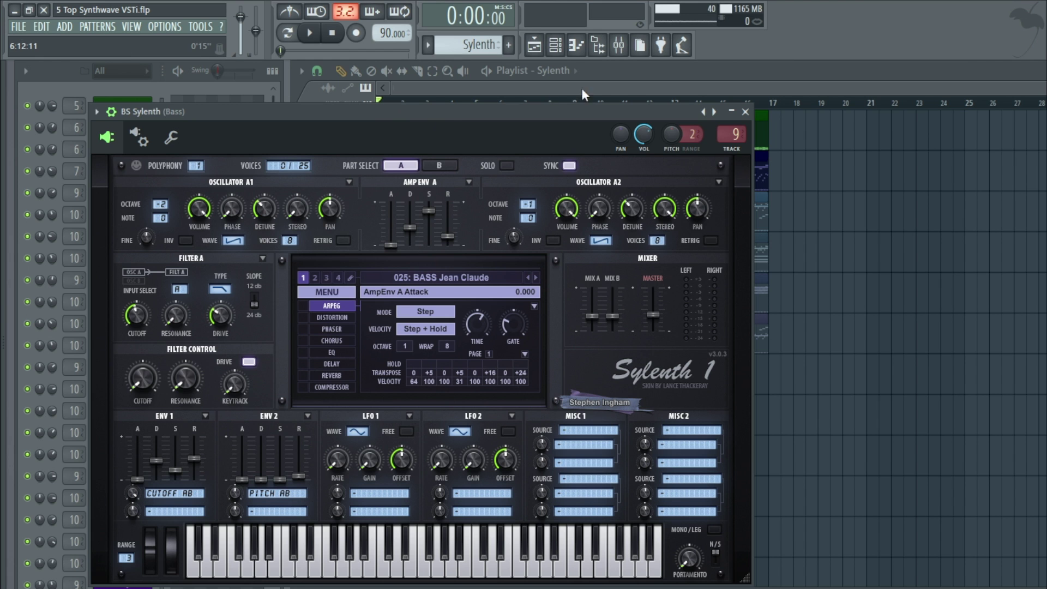
Play the Sylenth and Drums arrangement from bar 1 while viewing the BS Sylenth instrument, closing the instrument before stopping playback.
{"action": "left_click", "coordinate": [810, 67]}
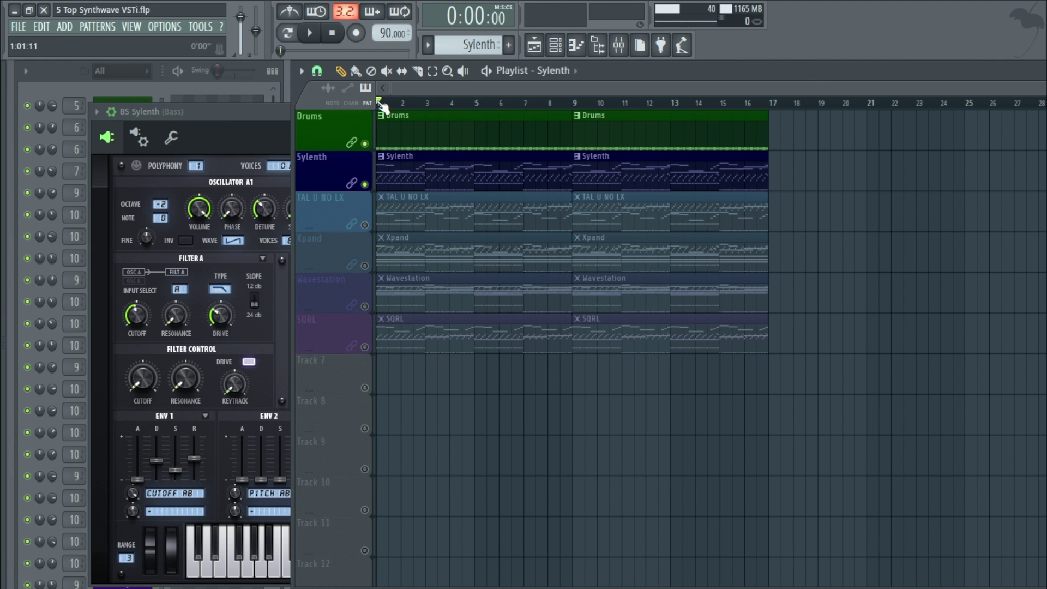
{"action": "left_click", "coordinate": [309, 33]}
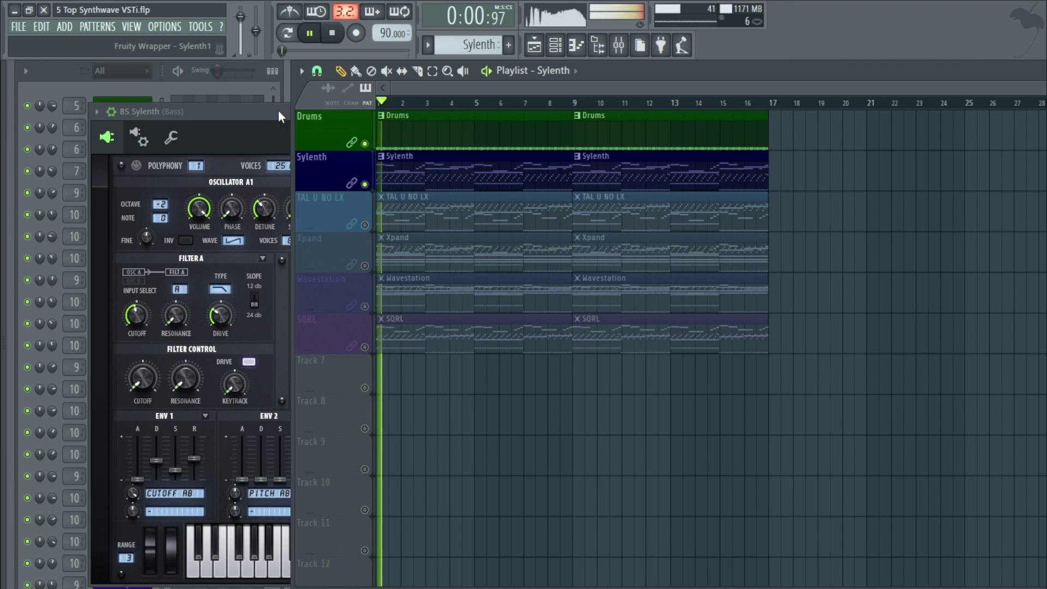
{"action": "left_click", "coordinate": [278, 109]}
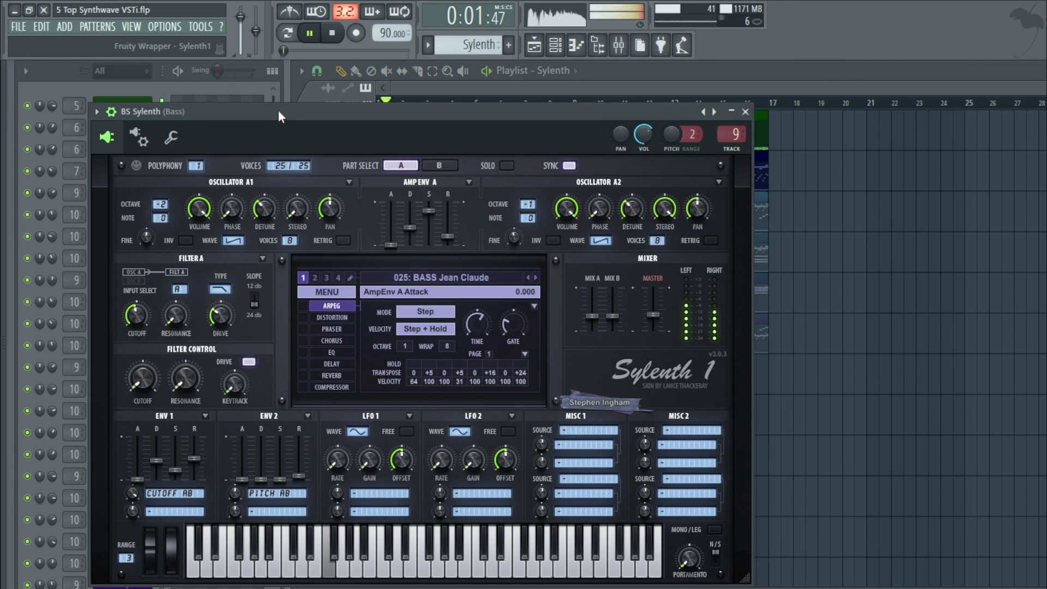
{"action": "left_click", "coordinate": [823, 69]}
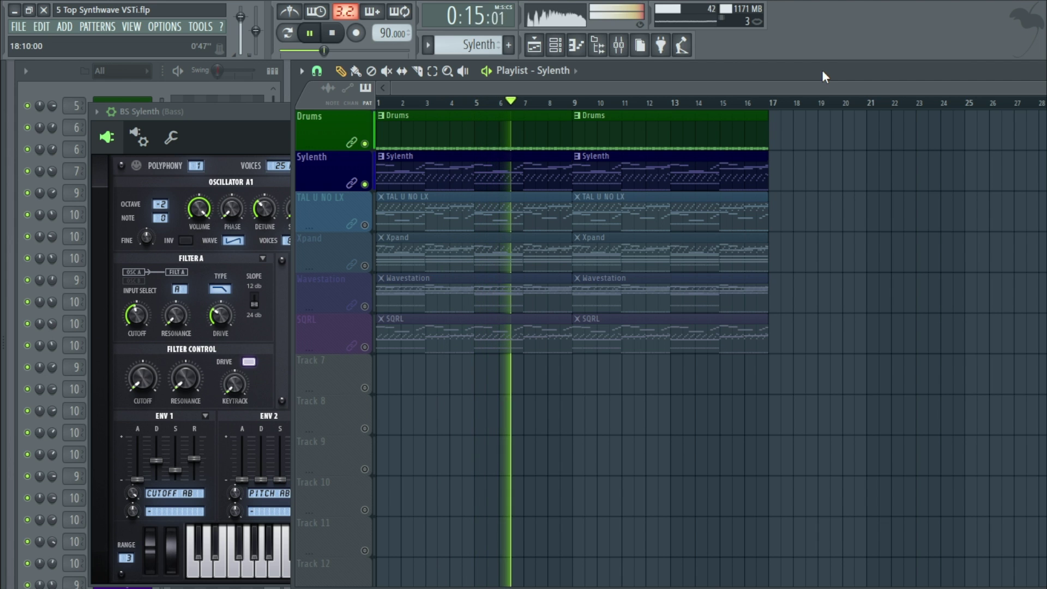
{"action": "left_click", "coordinate": [252, 119]}
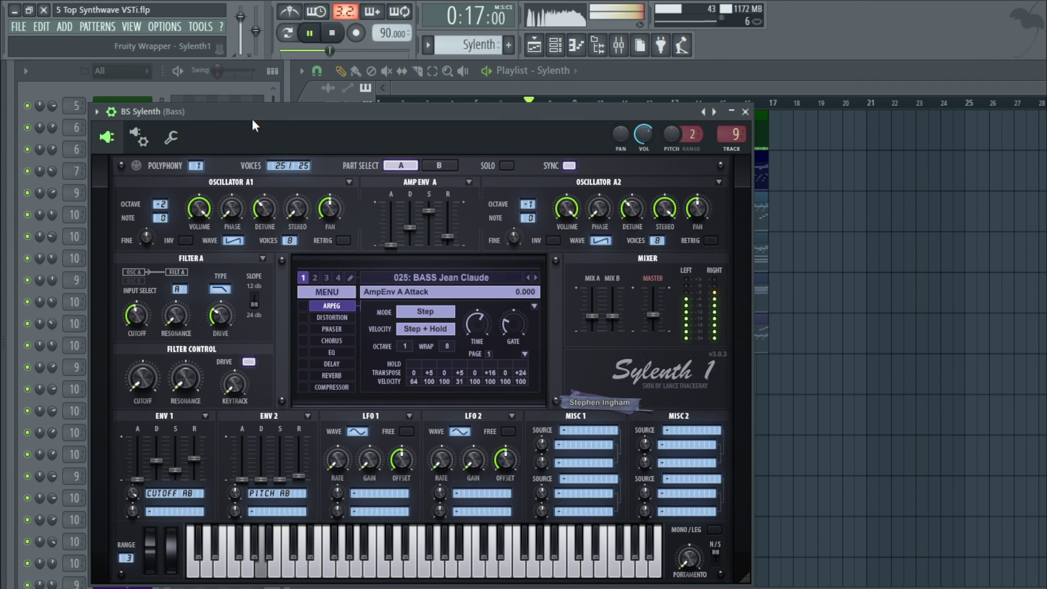
{"action": "left_click", "coordinate": [745, 112]}
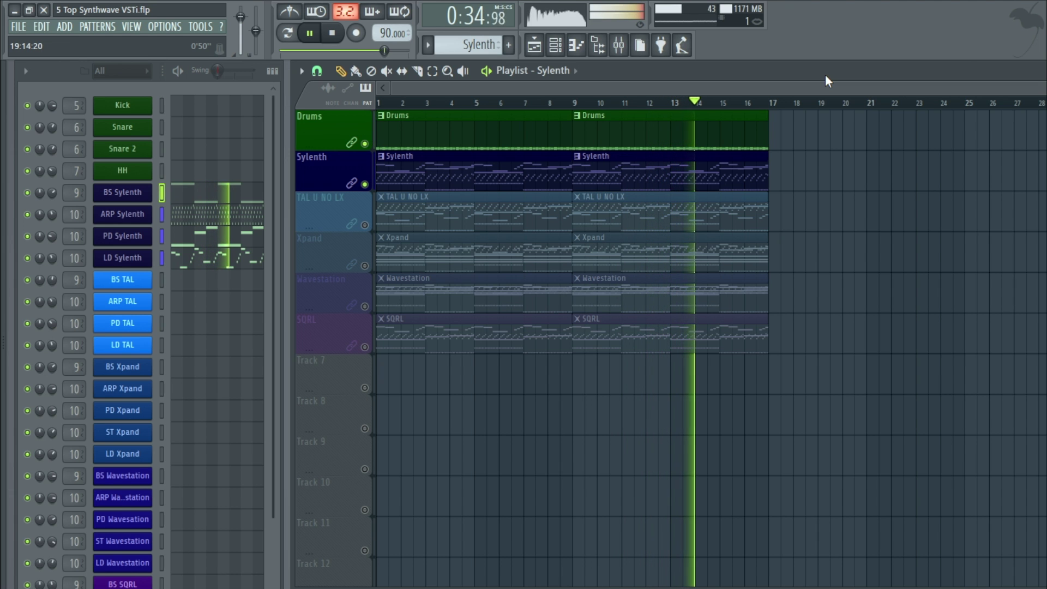
{"action": "left_click", "coordinate": [332, 33]}
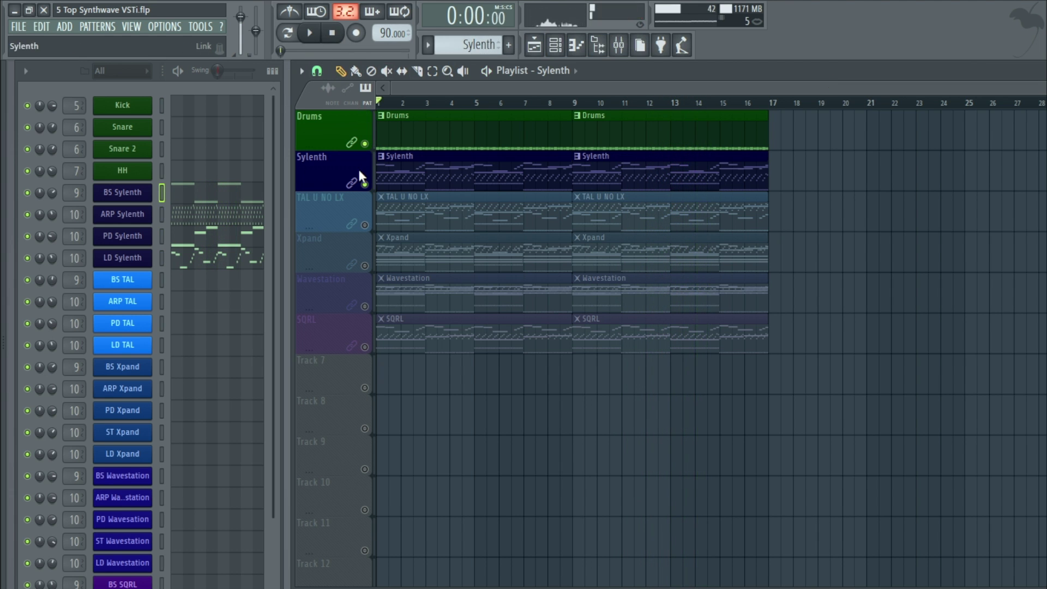
Solo the Sylenth playlist track and the BS Sylenth channel.
{"action": "right_click", "coordinate": [365, 183]}
{"action": "right_click", "coordinate": [27, 193]}
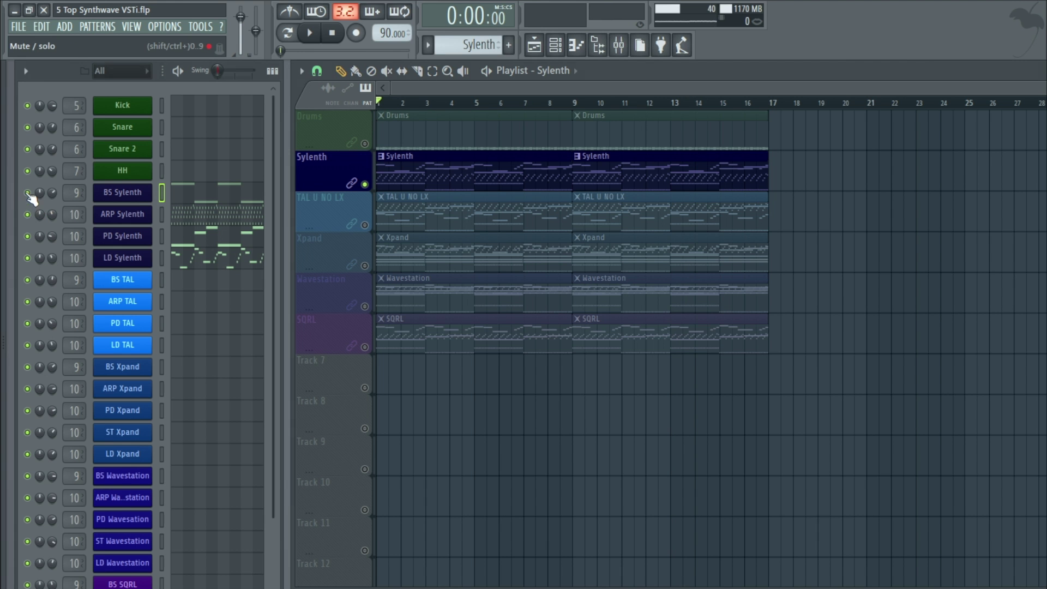
Select the timeline from bar 1 to bar 3 as the loop range and unmute the Drums track.
{"action": "scroll", "coordinate": [345, 152], "scroll_direction": "up", "scroll_amount": 2}
{"action": "scroll", "coordinate": [398, 110], "scroll_direction": "up", "scroll_amount": 1}
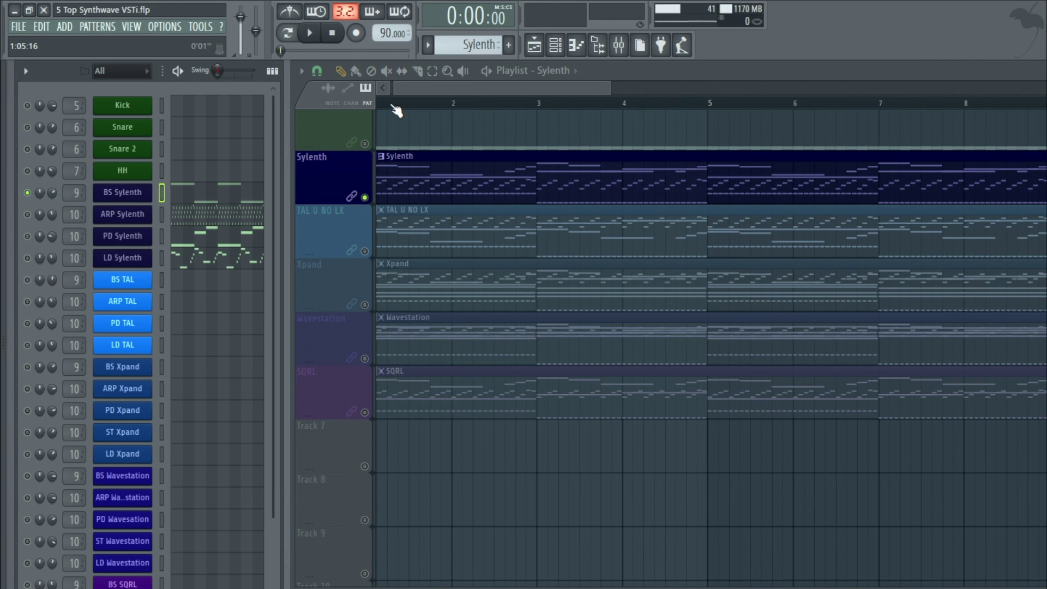
{"action": "scroll", "coordinate": [378, 104], "scroll_direction": "up", "scroll_amount": 1}
{"action": "left_click_drag", "start_coordinate": [384, 112], "coordinate": [545, 129]}
{"action": "left_click", "coordinate": [367, 145]}
Play the loop with the soloed BS Sylenth bass and inspect its preset in the instrument window.
{"action": "left_click", "coordinate": [310, 33]}
{"action": "left_click", "coordinate": [140, 196]}
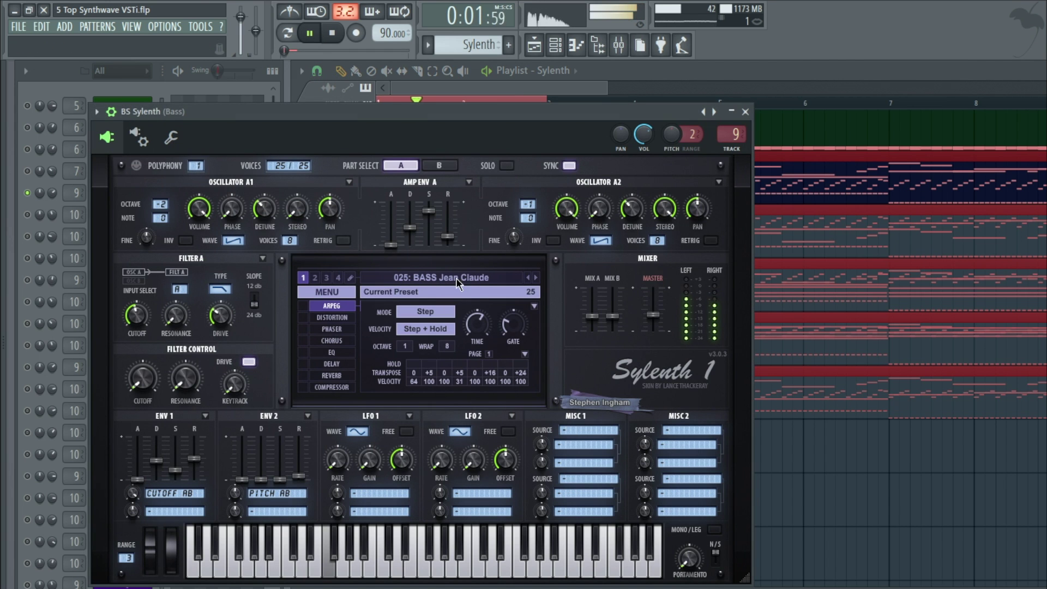
{"action": "left_click", "coordinate": [334, 34]}
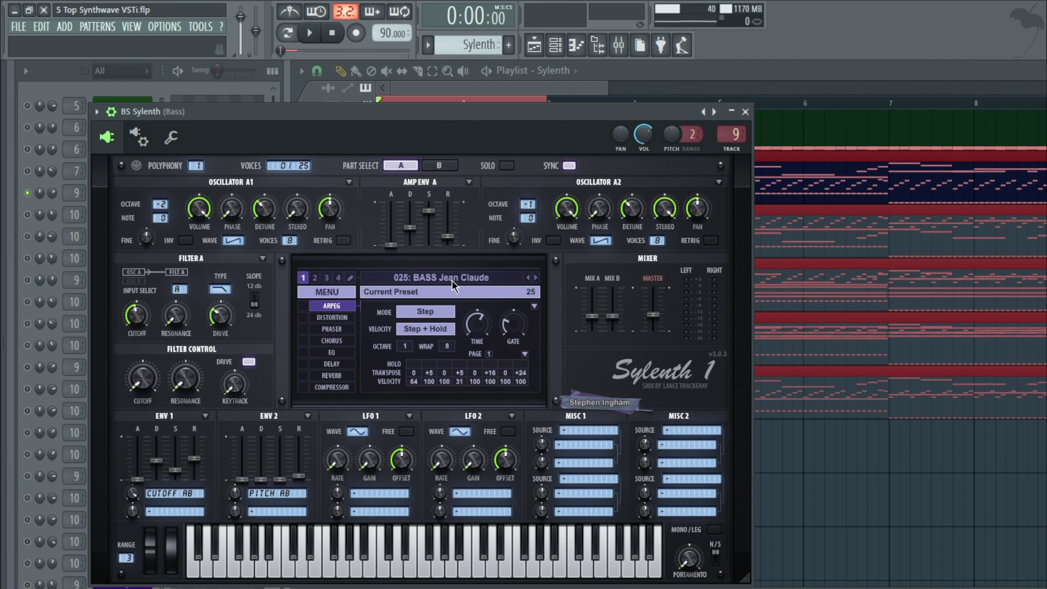
{"action": "left_click", "coordinate": [745, 111]}
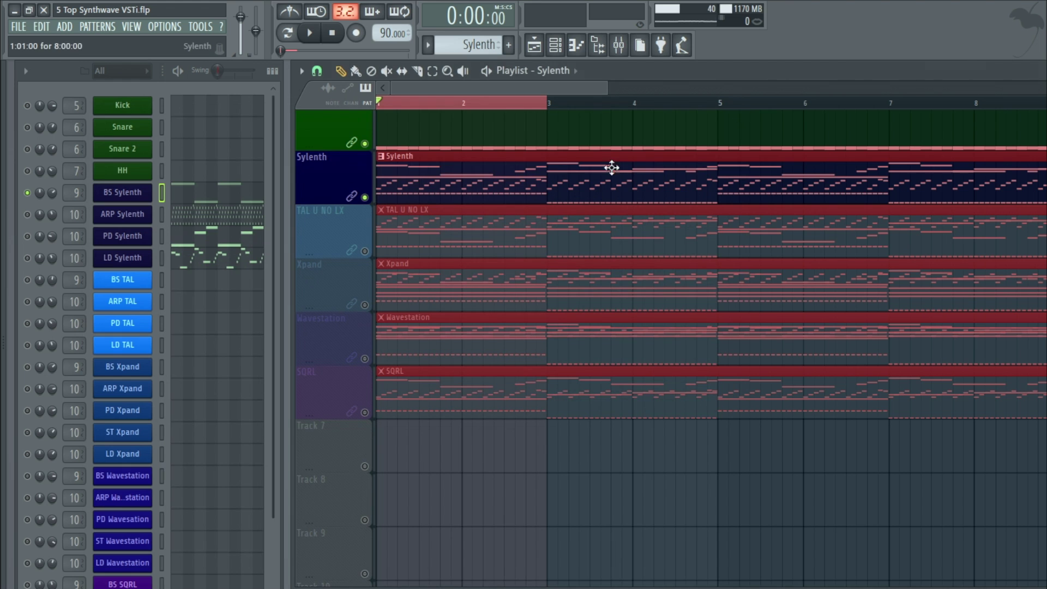
Audition the soloed PD Sylenth pad over the drums in the two-bar loop.
{"action": "left_click", "coordinate": [309, 33]}
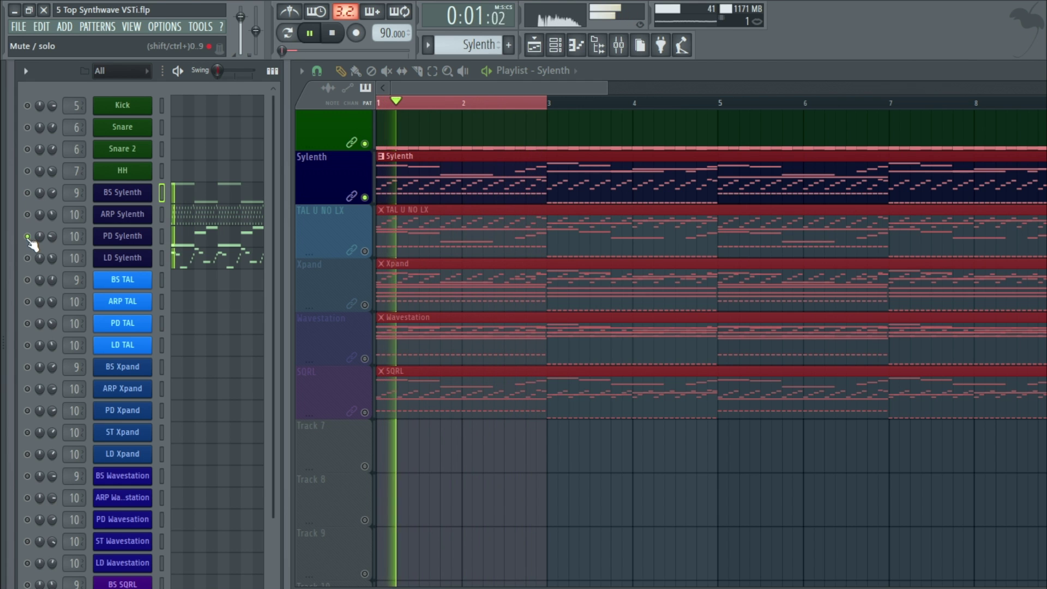
{"action": "left_click", "coordinate": [333, 34]}
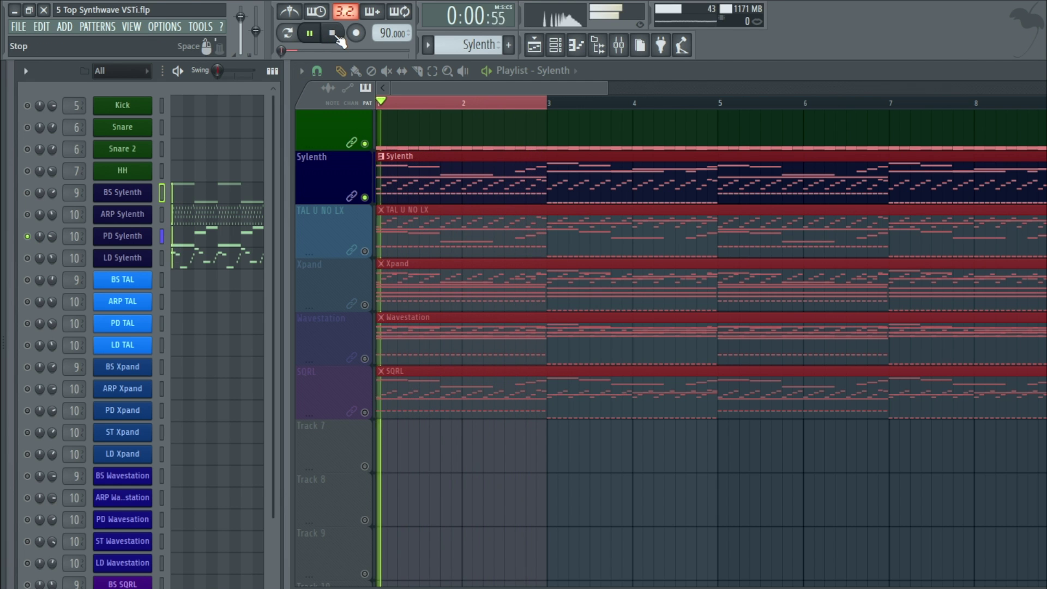
{"action": "left_click", "coordinate": [333, 34]}
Solo the LD Sylenth channel and play its lead over the drums in the loop.
{"action": "right_click", "coordinate": [28, 260]}
{"action": "left_click", "coordinate": [38, 267]}
{"action": "key", "text": "space"}
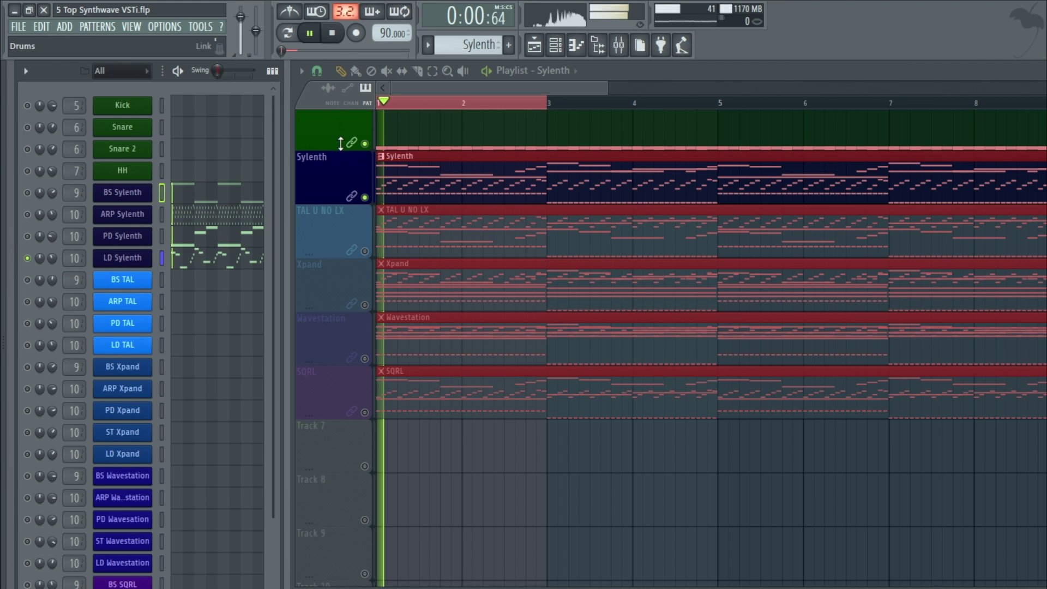
Unsolo the LD Sylenth channel to re-enable all channels and stop playback.
{"action": "right_click", "coordinate": [28, 260]}
{"action": "left_click", "coordinate": [40, 265]}
{"action": "key", "text": "space"}
View the BS Sylenth instrument's controls once more and close its window.
{"action": "left_click", "coordinate": [140, 198]}
{"action": "left_click", "coordinate": [140, 200]}
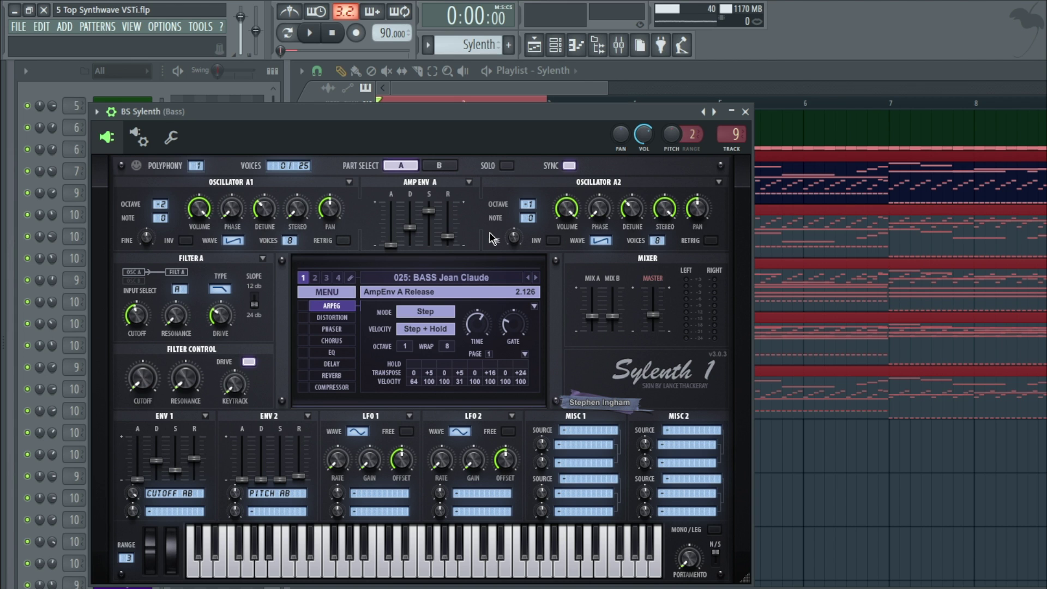
{"action": "left_click", "coordinate": [745, 112]}
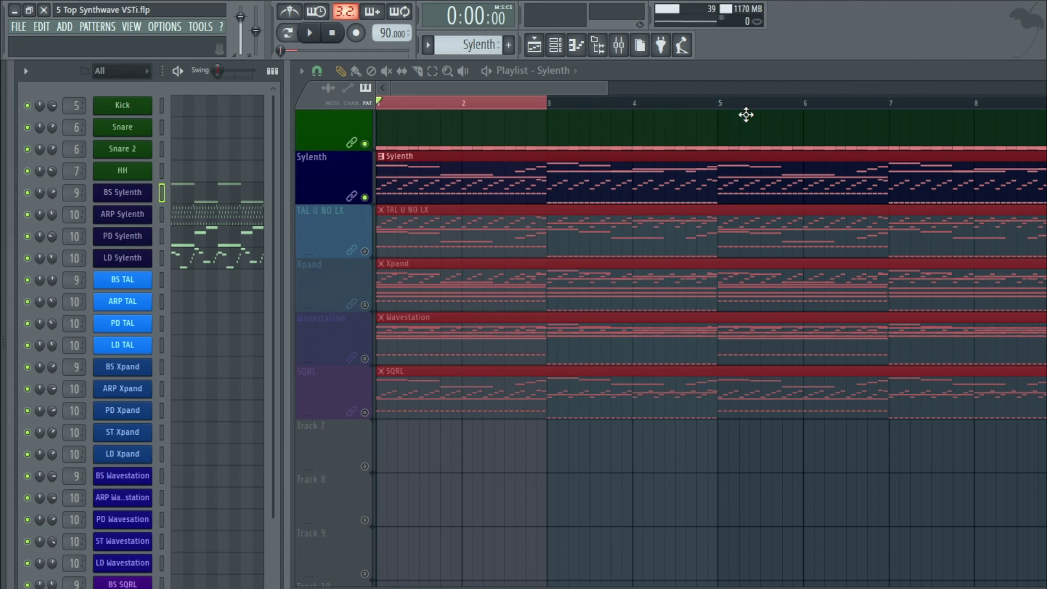
Solo the TAL U NO LX playlist track and unmute the Drums track alongside it.
{"action": "right_click", "coordinate": [365, 252]}
{"action": "scroll", "coordinate": [460, 207], "scroll_direction": "down", "scroll_amount": 3}
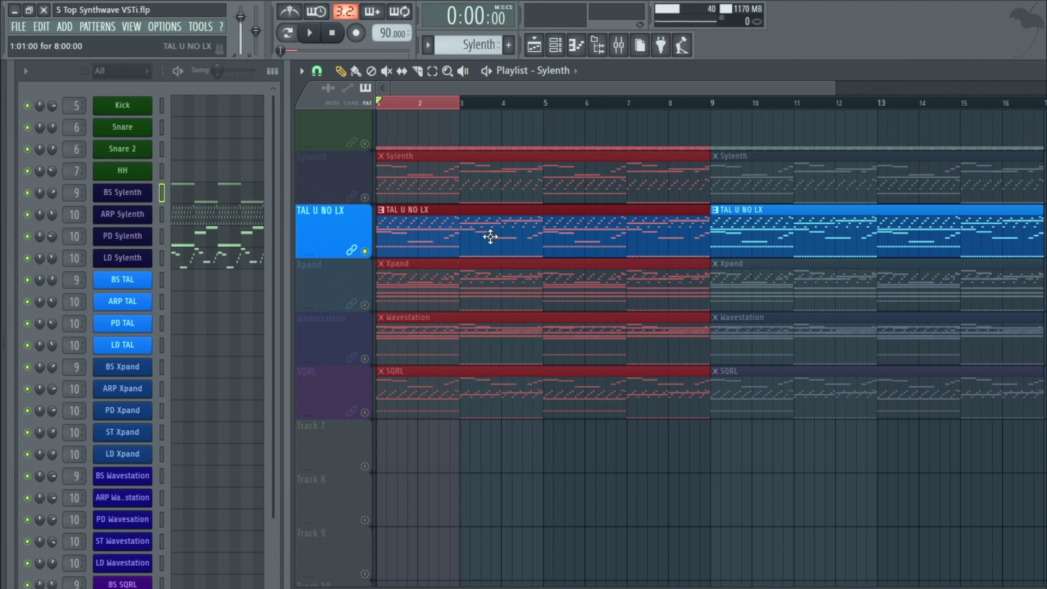
{"action": "left_click", "coordinate": [364, 144]}
Clear the timeline selection and play the TAL U NO LX arrangement from bar 1.
{"action": "scroll", "coordinate": [490, 166], "scroll_direction": "down", "scroll_amount": 2}
{"action": "scroll", "coordinate": [490, 166], "scroll_direction": "up", "scroll_amount": 1}
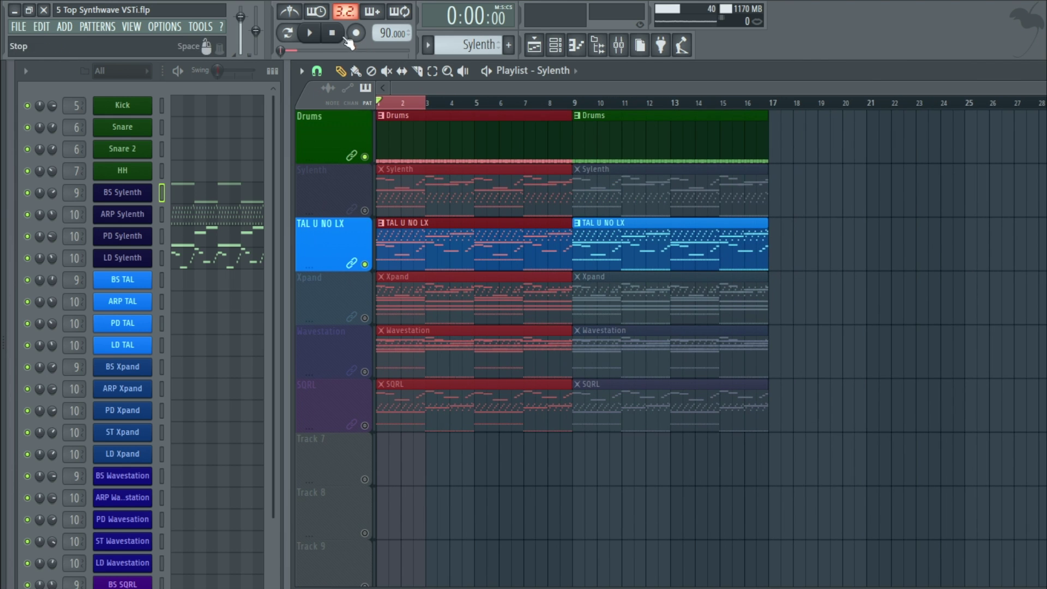
{"action": "left_click", "coordinate": [381, 104]}
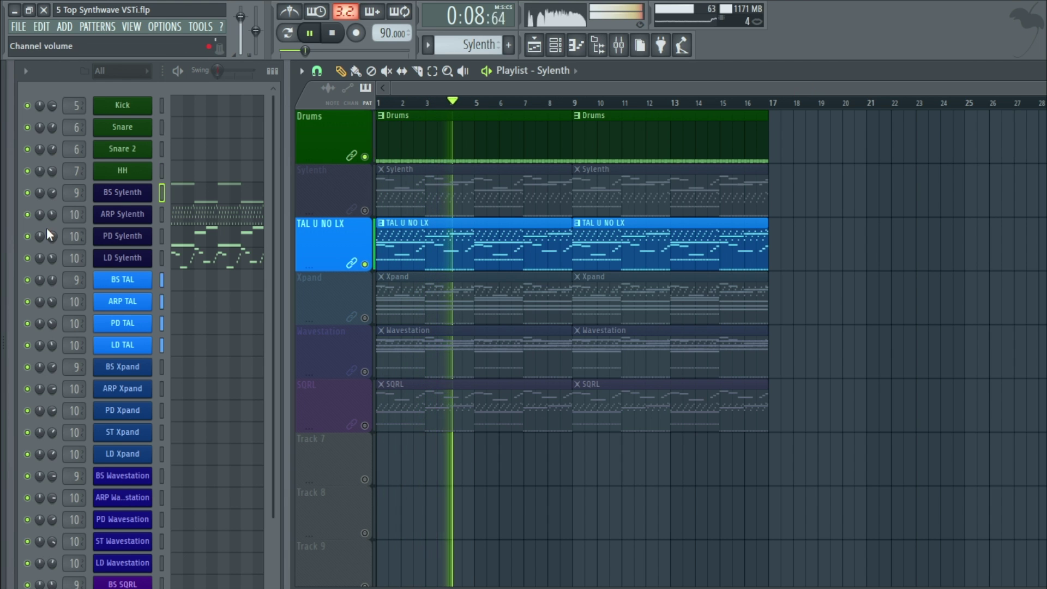
{"action": "left_click", "coordinate": [27, 214]}
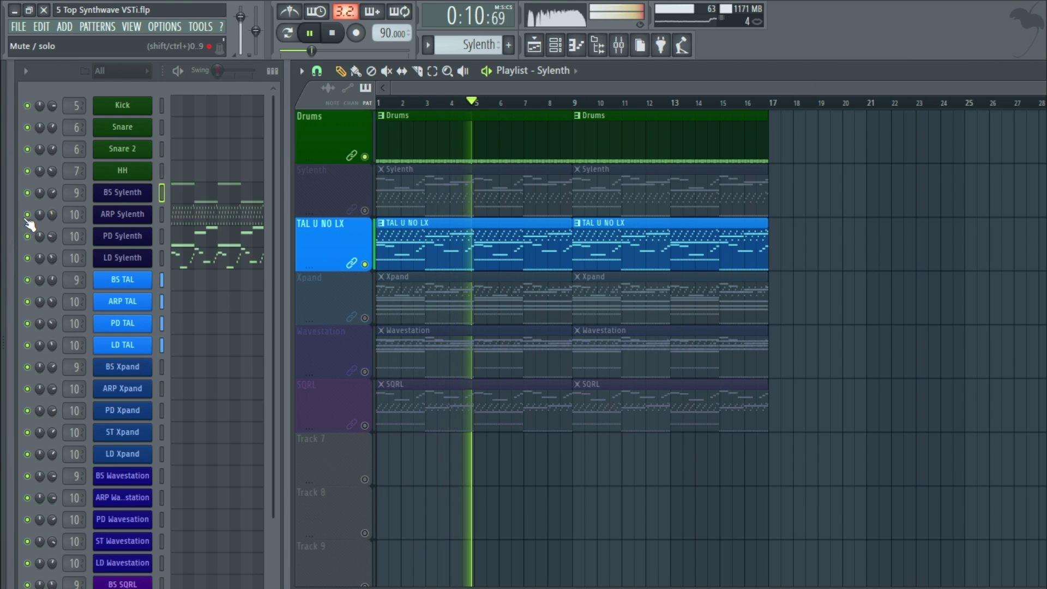
{"action": "left_click", "coordinate": [27, 236]}
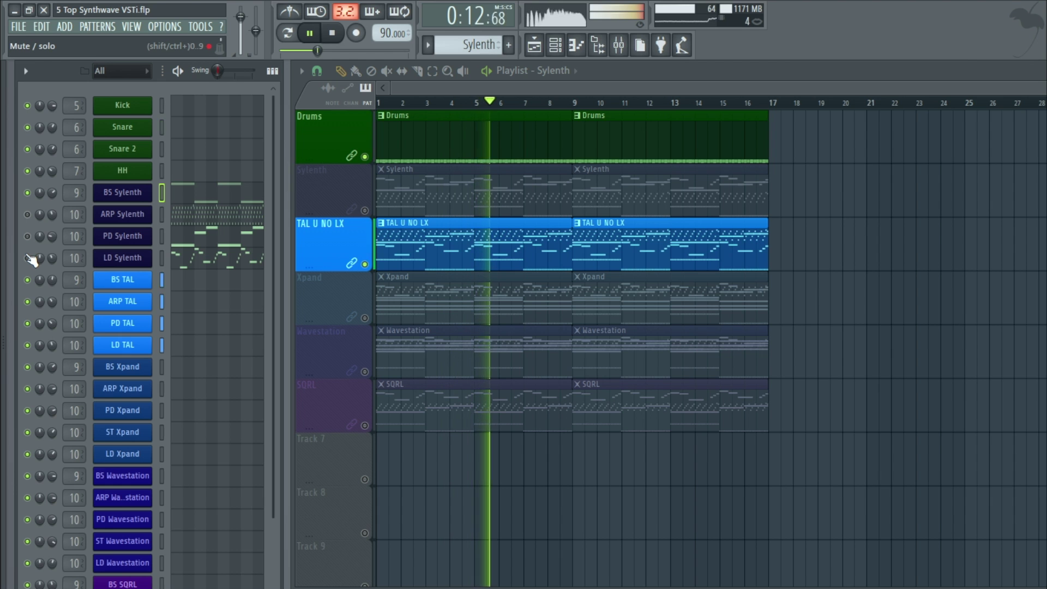
{"action": "left_click", "coordinate": [27, 214]}
{"action": "left_click", "coordinate": [28, 236]}
Mute the ARP TAL, PD TAL and LD TAL channels to hear only the TAL bass with the drums.
{"action": "left_click", "coordinate": [27, 302]}
{"action": "left_click", "coordinate": [27, 324]}
{"action": "left_click", "coordinate": [27, 346]}
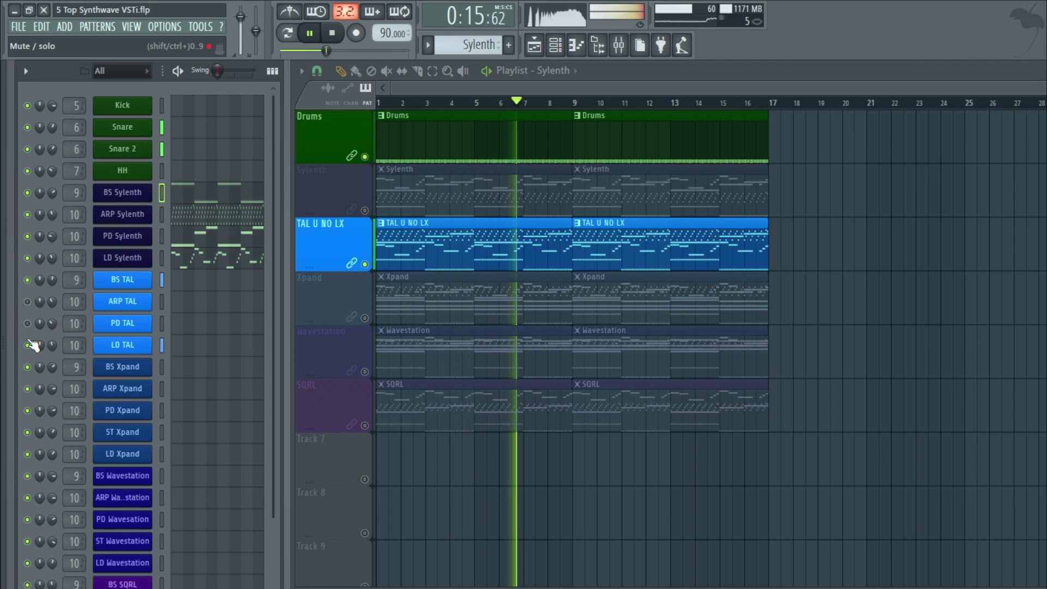
Unmute the ARP TAL channel and set its U-NO-LX filter cutoff to 0.21.
{"action": "left_click", "coordinate": [28, 301]}
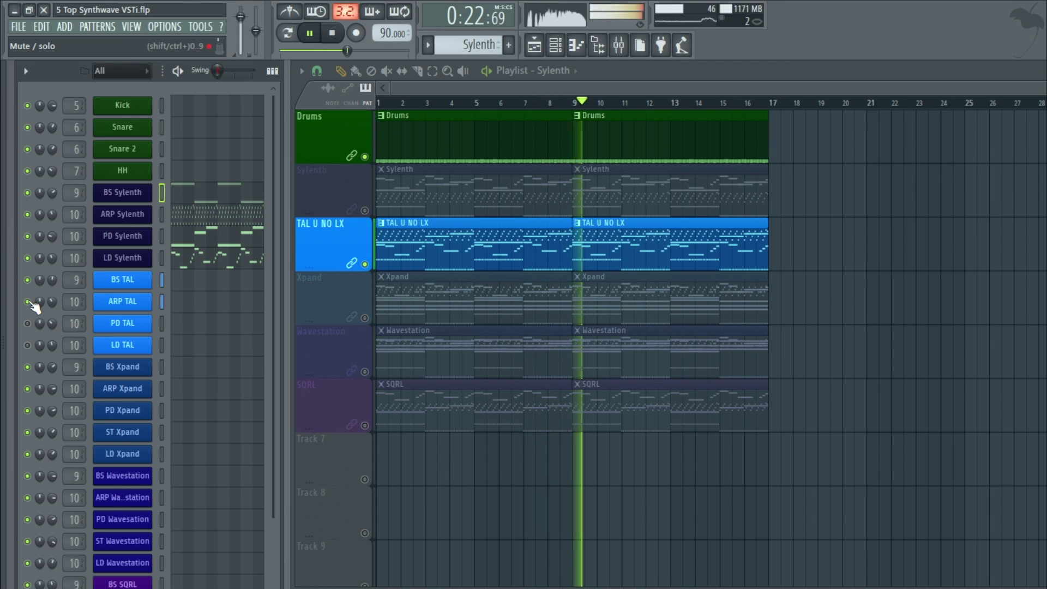
{"action": "left_click", "coordinate": [122, 301]}
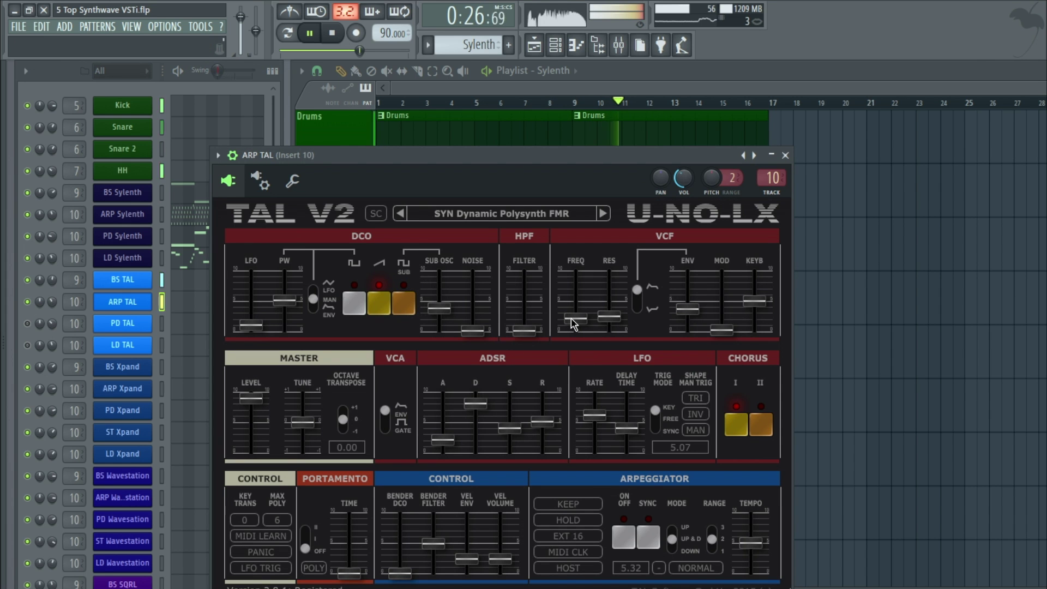
{"action": "mouse_move", "coordinate": [574, 323]}
{"action": "left_mouse_down"}
{"action": "mouse_move", "coordinate": [579, 292]}
{"action": "mouse_move", "coordinate": [580, 333]}
{"action": "mouse_move", "coordinate": [577, 322]}
{"action": "left_mouse_up"}
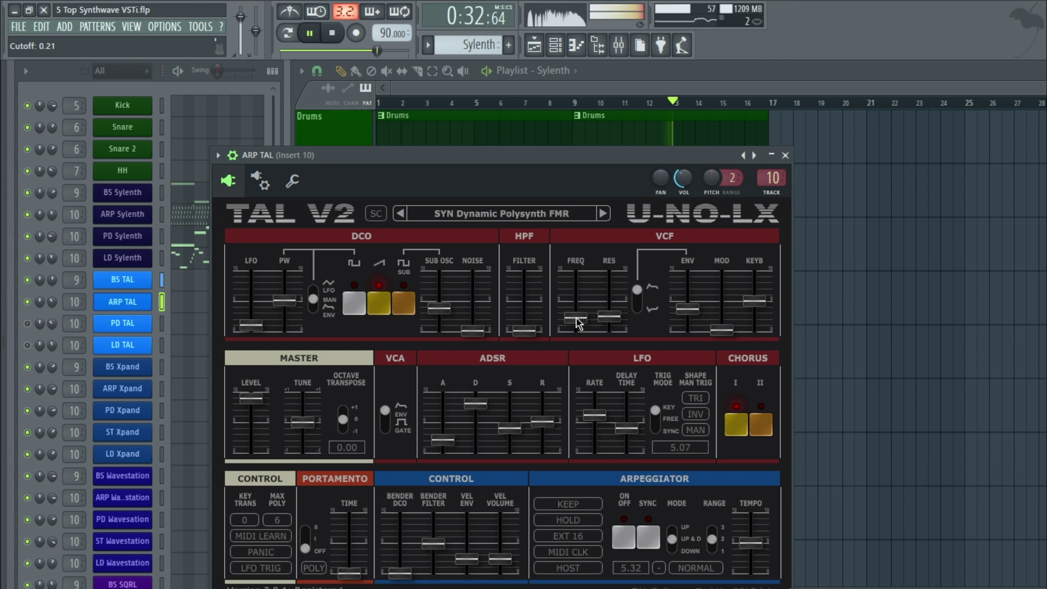
{"action": "left_click", "coordinate": [786, 156]}
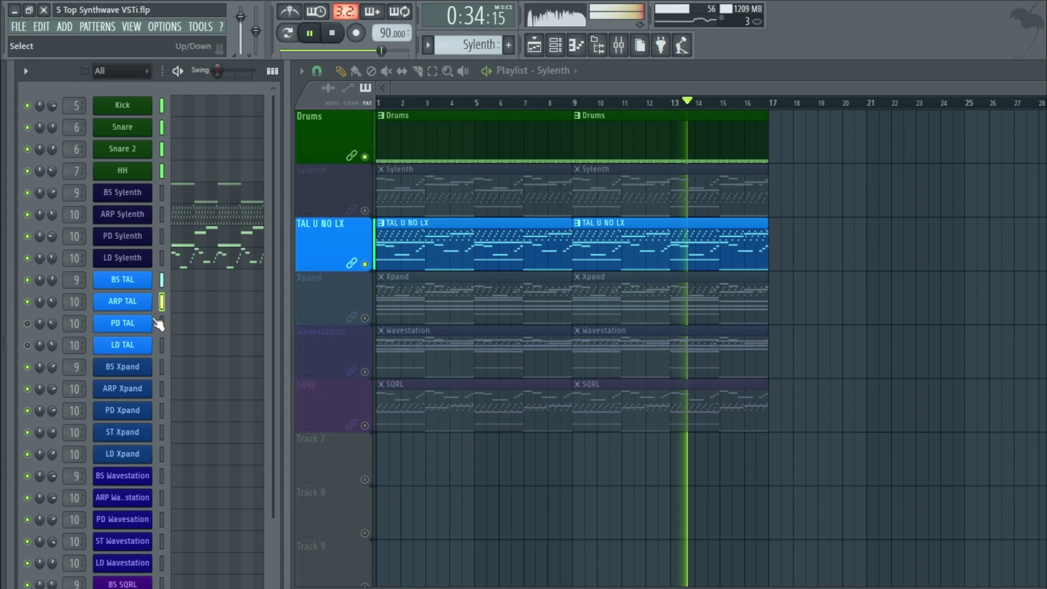
Unmute the PD TAL and LD TAL channels, and make the TAL U NO LX pattern active before stopping playback.
{"action": "left_click", "coordinate": [27, 345]}
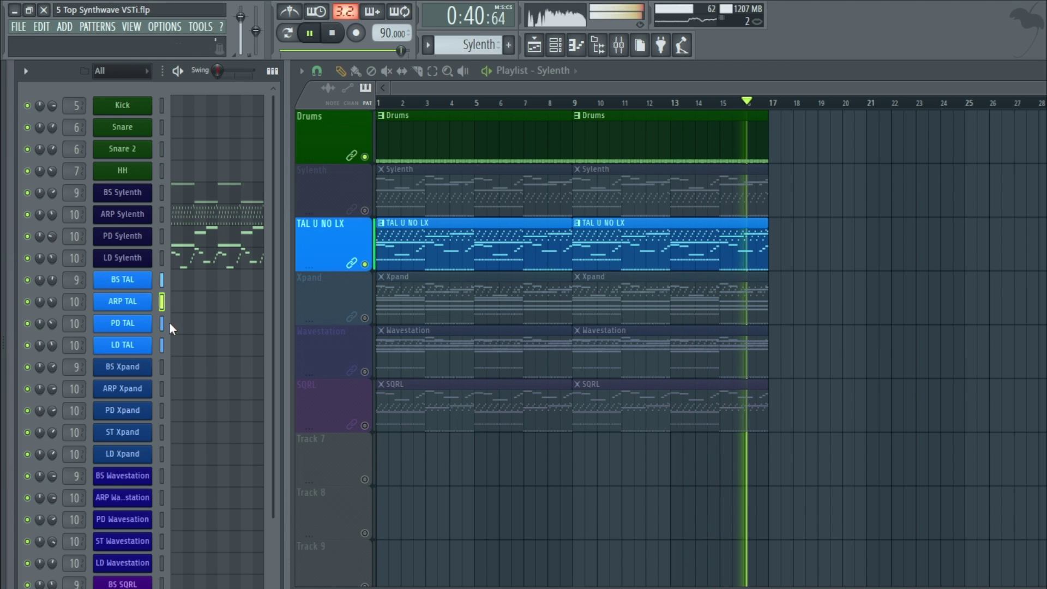
{"action": "left_click", "coordinate": [411, 239]}
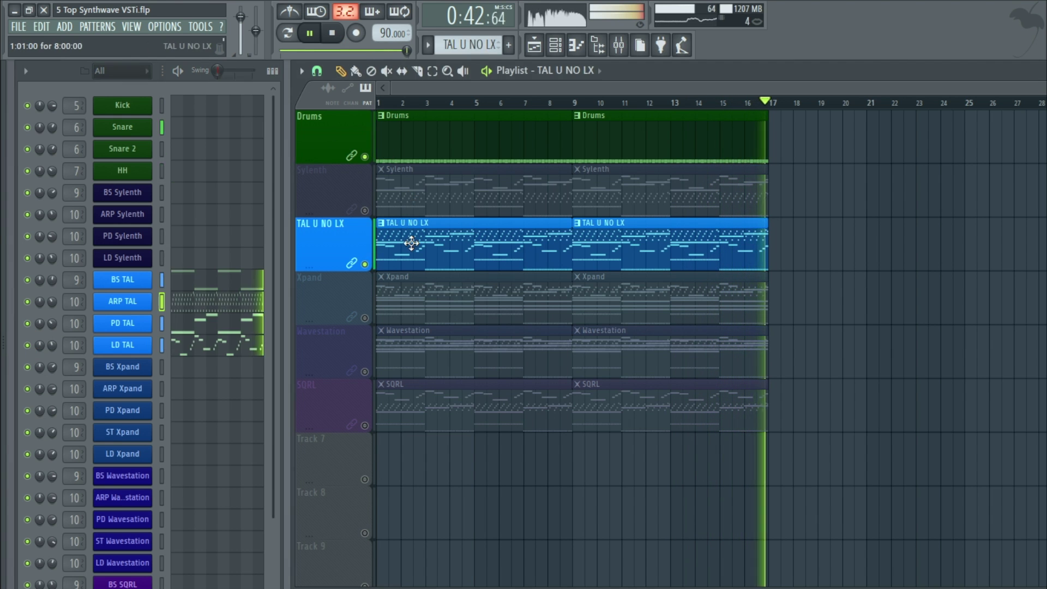
{"action": "left_click", "coordinate": [333, 35]}
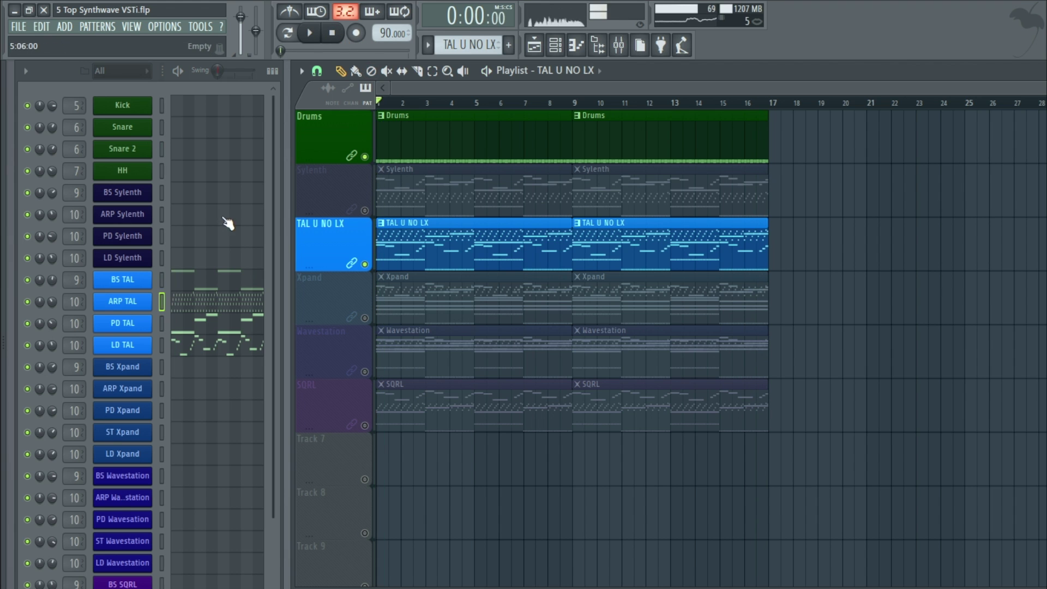
Open the BS TAL instrument and view its U-NO-LX preset options and available preset banks.
{"action": "left_click", "coordinate": [136, 280]}
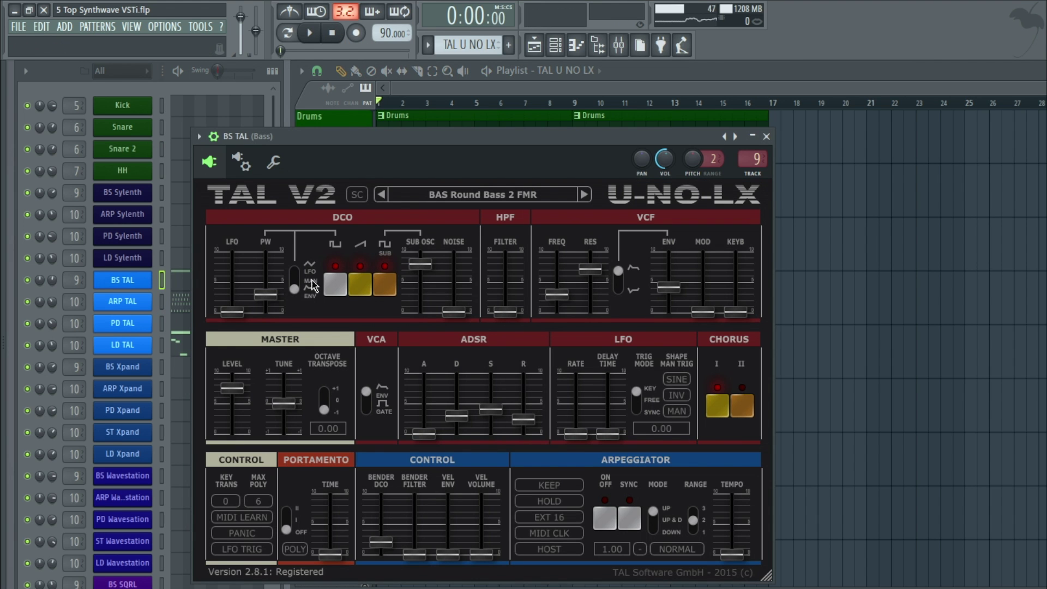
{"action": "left_click", "coordinate": [483, 196]}
{"action": "mouse_move", "coordinate": [440, 363]}
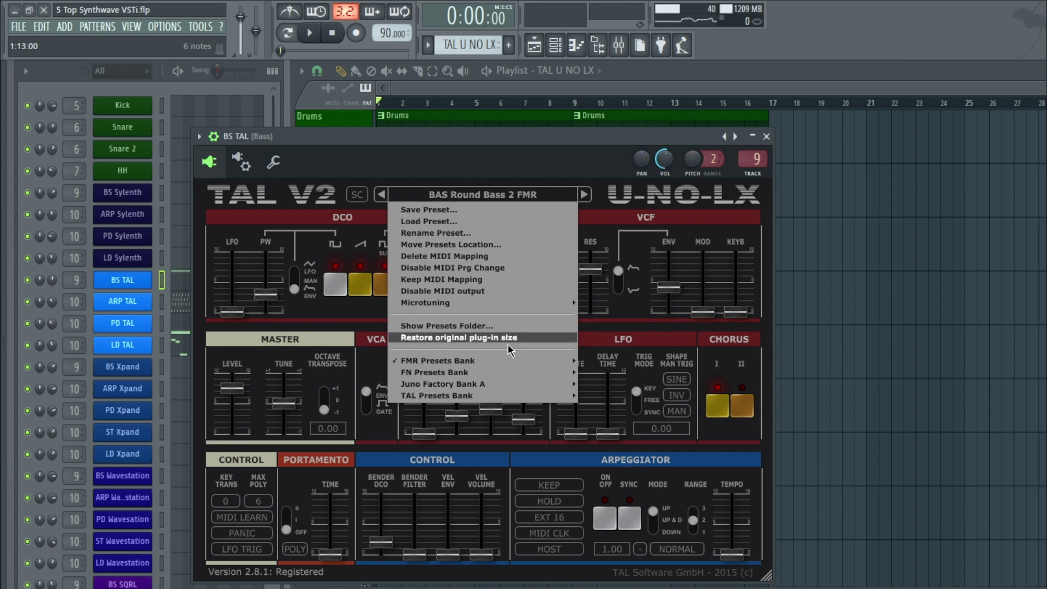
View the PD TAL and LD TAL U-NO-LX instruments and close the LD TAL window.
{"action": "left_click", "coordinate": [129, 305]}
{"action": "left_click", "coordinate": [127, 329]}
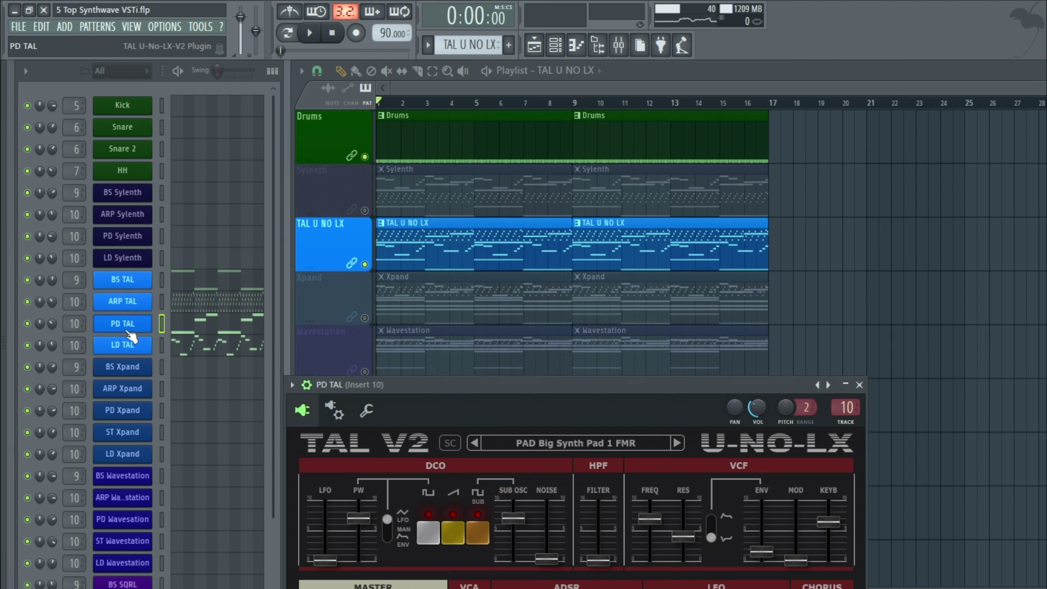
{"action": "left_click", "coordinate": [125, 345]}
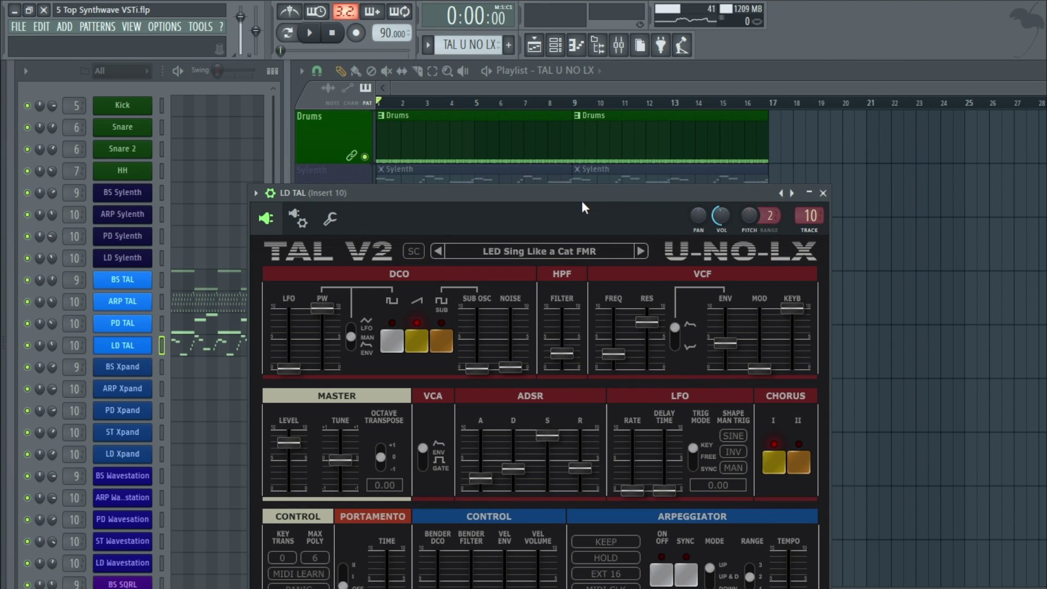
{"action": "left_click_drag", "start_coordinate": [581, 200], "coordinate": [492, 128]}
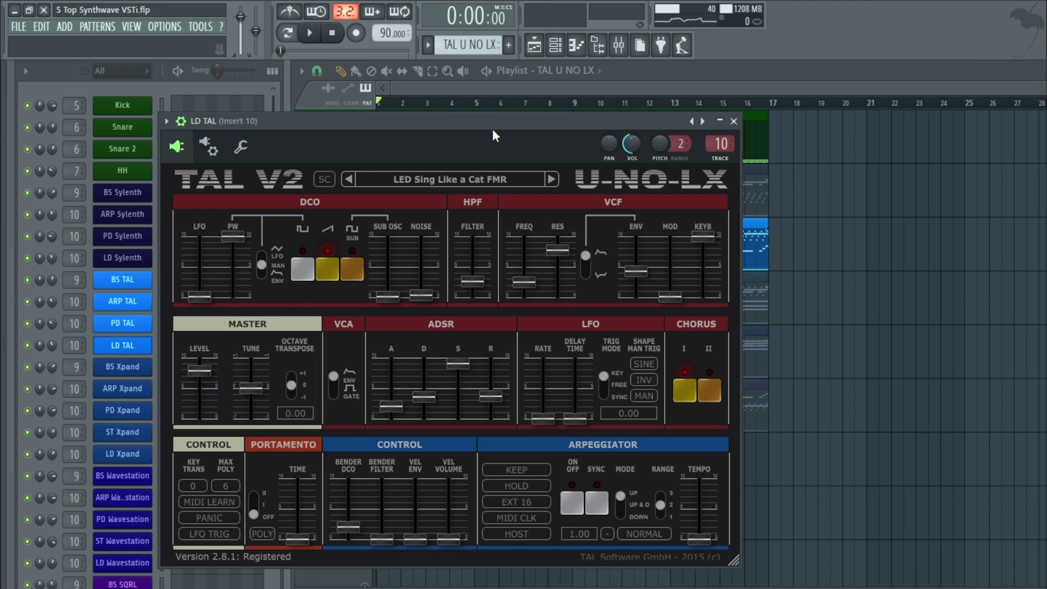
{"action": "left_click", "coordinate": [736, 123]}
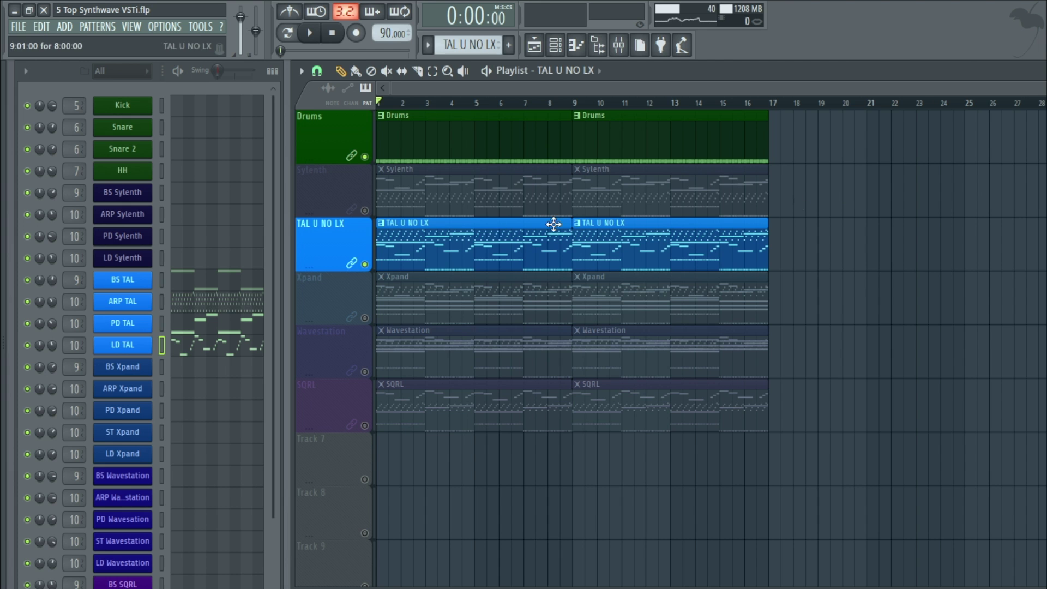
Solo the Xpand track with the Xpand pattern active, and view the BS Xpand instrument before closing it.
{"action": "left_click", "coordinate": [460, 295]}
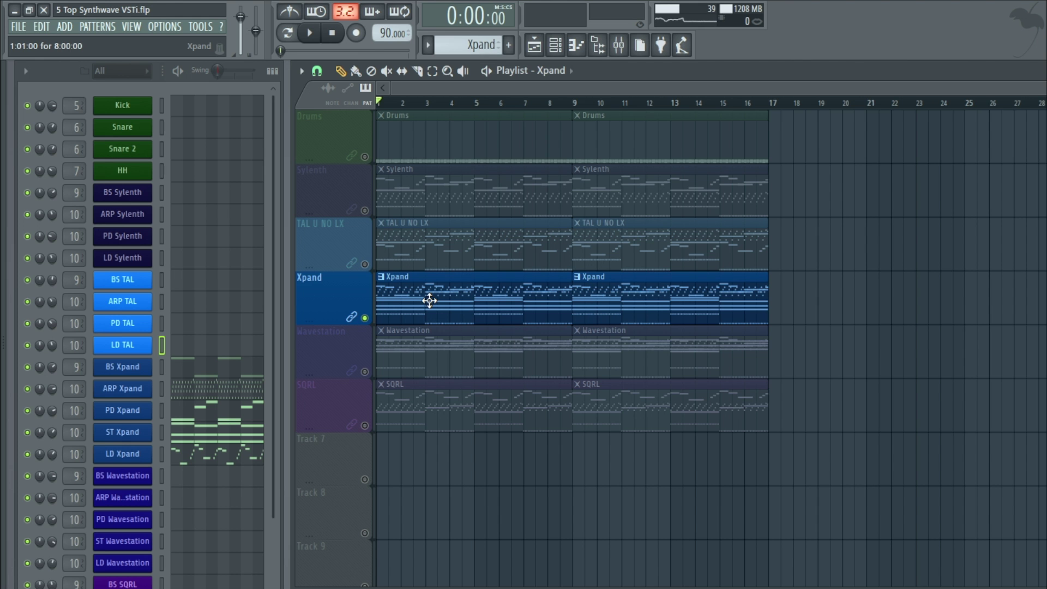
{"action": "left_click", "coordinate": [125, 373]}
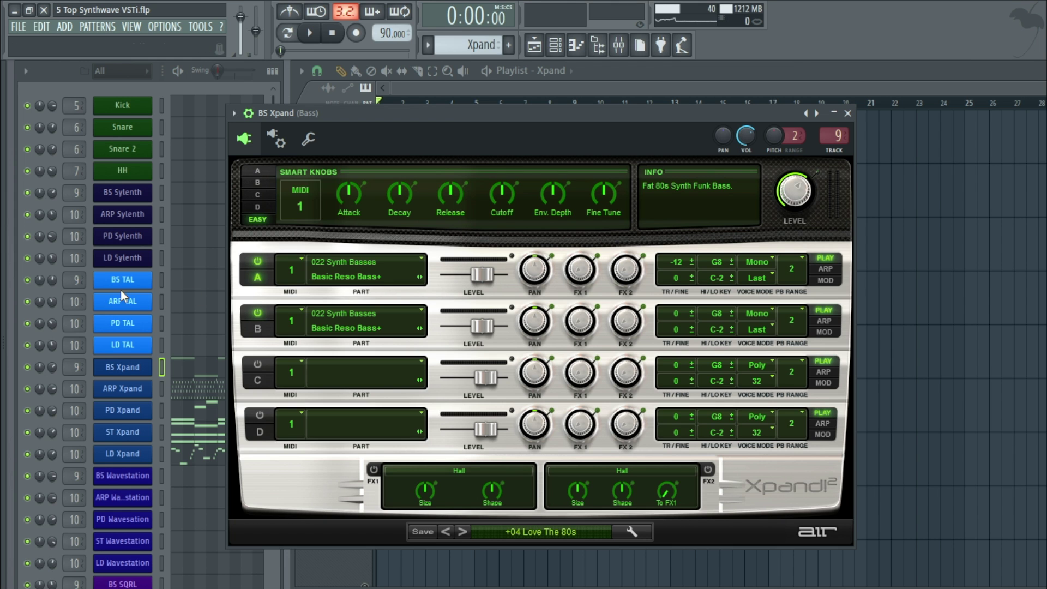
{"action": "left_click_drag", "start_coordinate": [418, 117], "coordinate": [431, 128]}
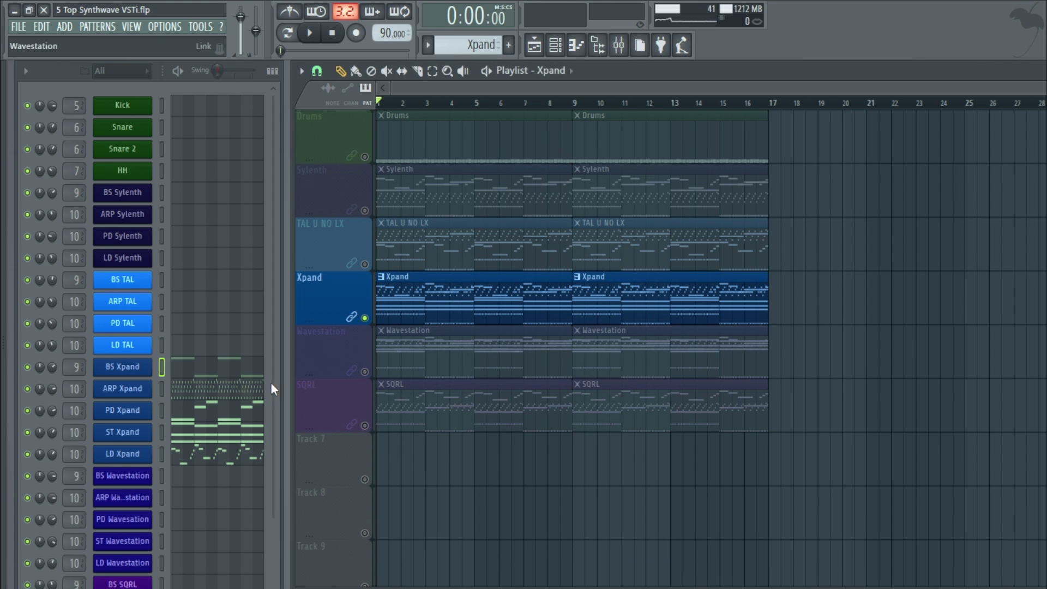
{"action": "left_click", "coordinate": [860, 124]}
Clone the LD Xpand channel.
{"action": "right_click", "coordinate": [147, 453]}
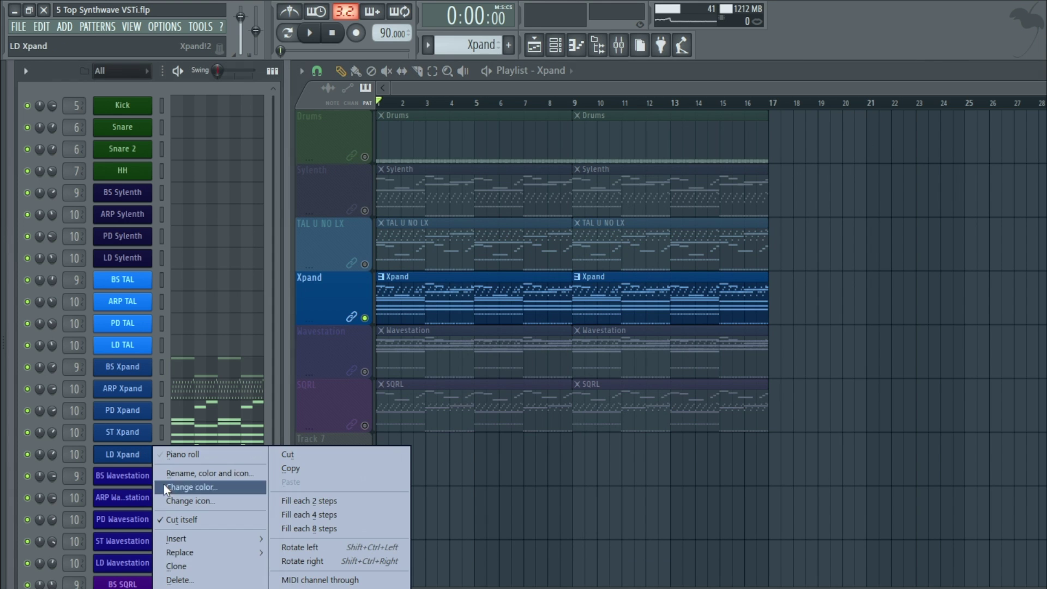
{"action": "left_click", "coordinate": [185, 565]}
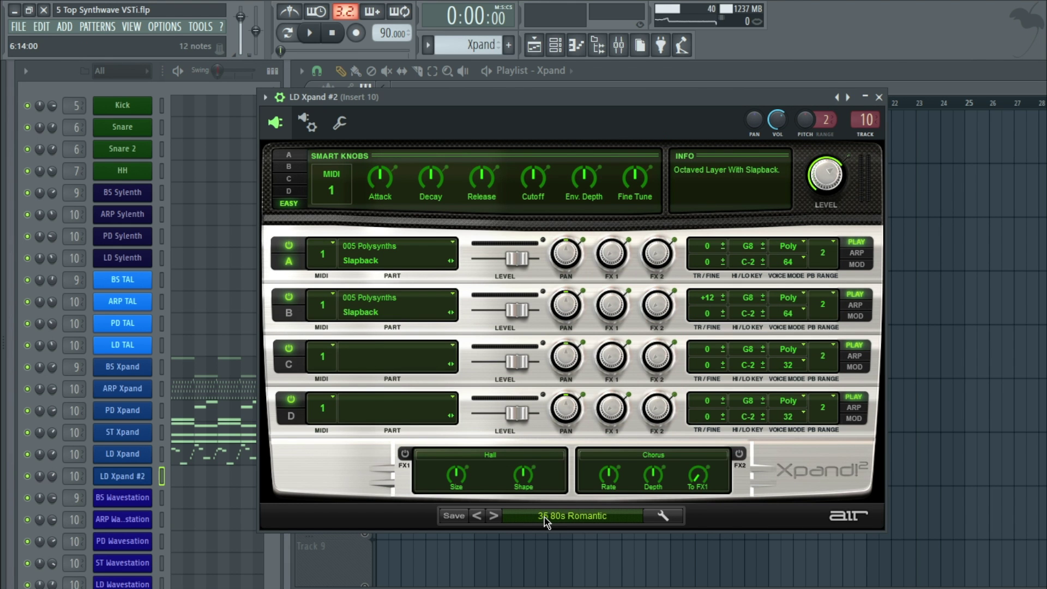
Browse the Xpand!2 preset categories in the cloned LD Xpand #2 instrument, from pads and brass to bells and drums, and close it.
{"action": "left_click", "coordinate": [555, 523]}
{"action": "mouse_move", "coordinate": [580, 365]}
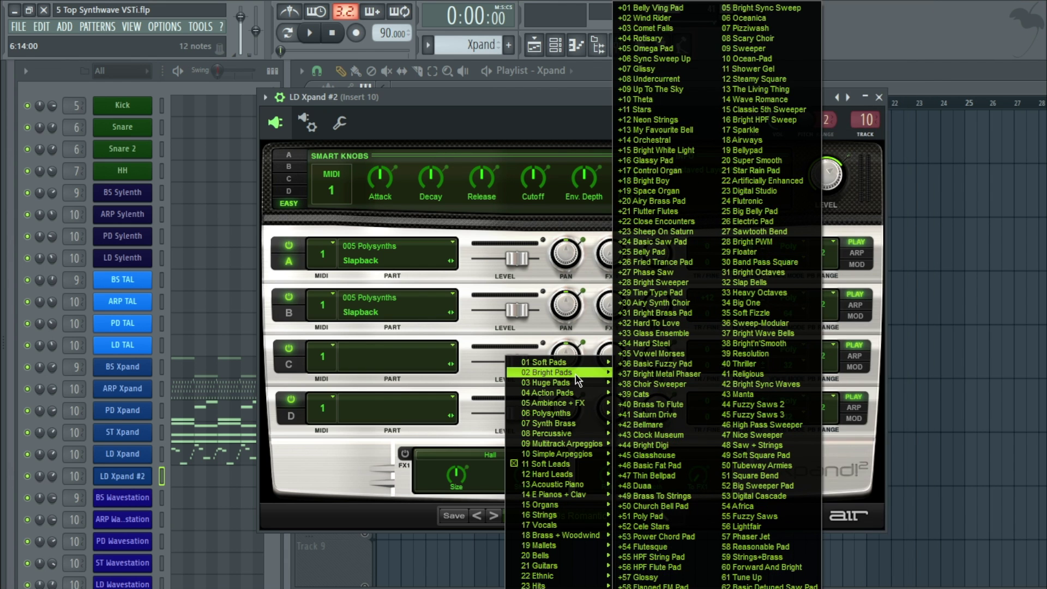
{"action": "mouse_move", "coordinate": [578, 393]}
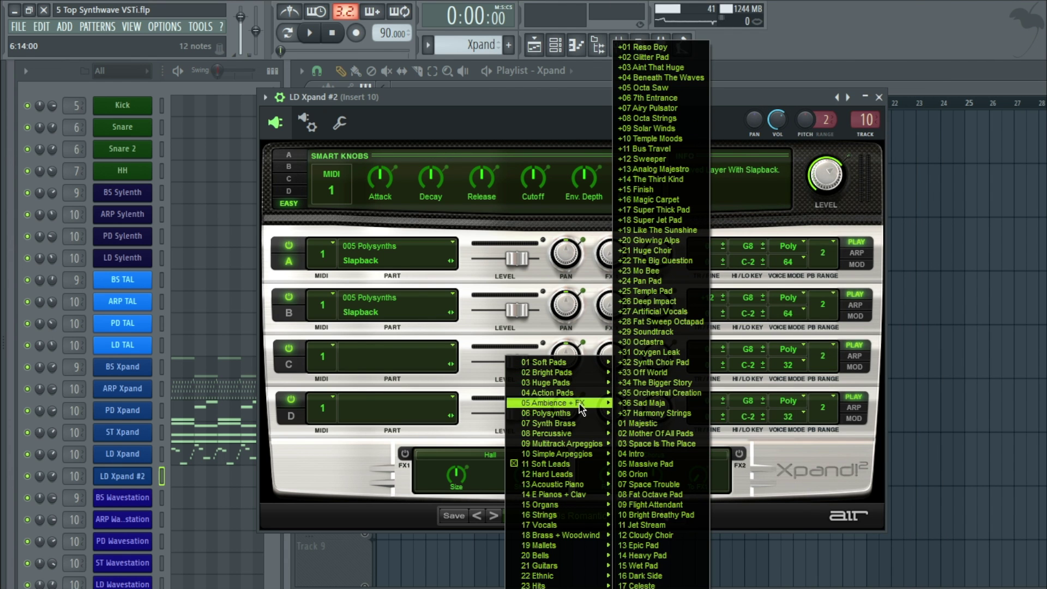
{"action": "mouse_move", "coordinate": [570, 415]}
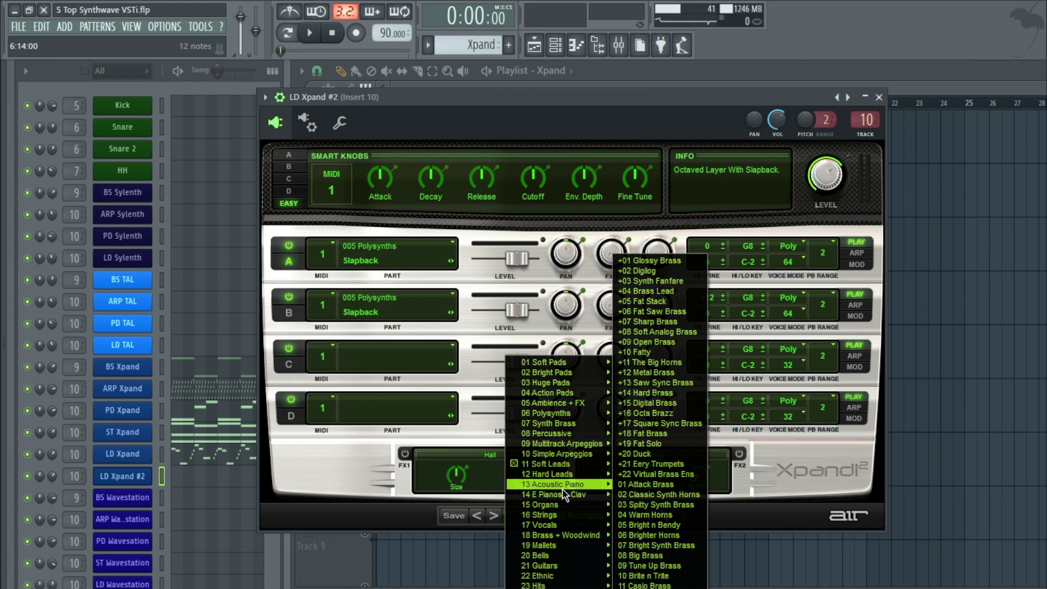
{"action": "mouse_move", "coordinate": [563, 487]}
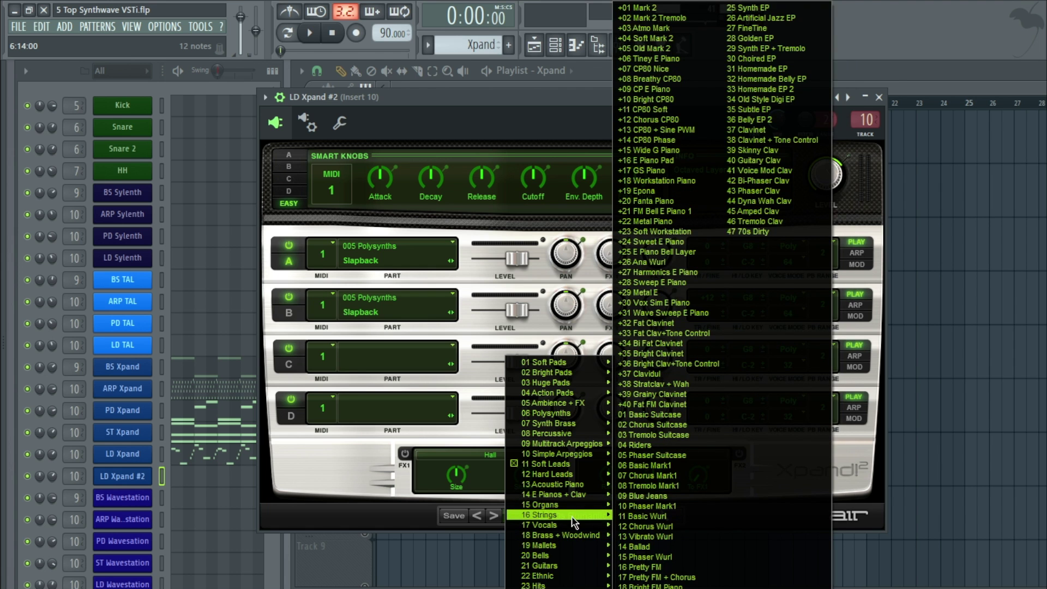
{"action": "mouse_move", "coordinate": [569, 530]}
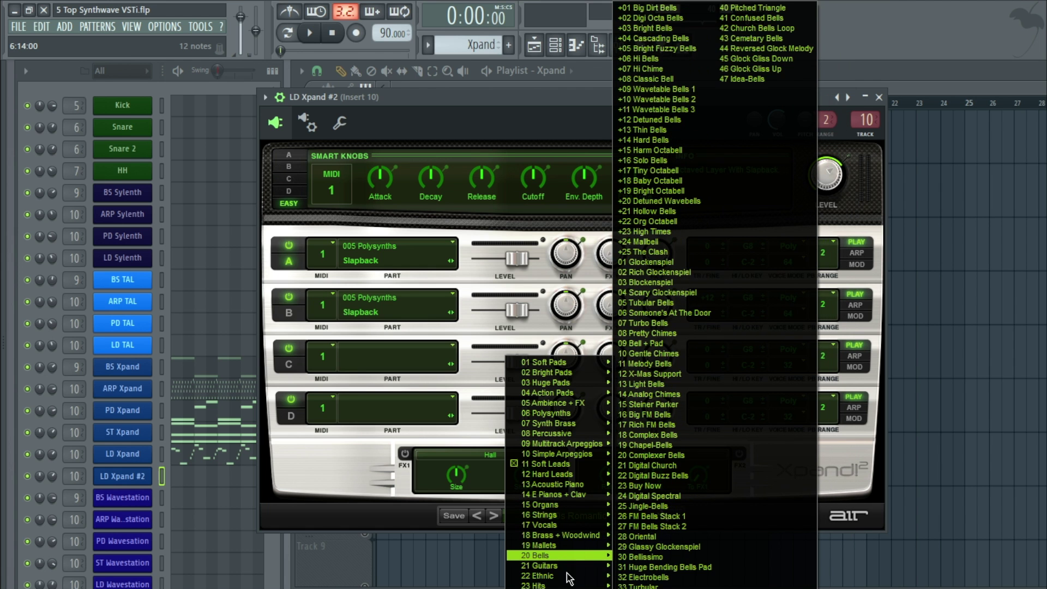
{"action": "mouse_move", "coordinate": [552, 583]}
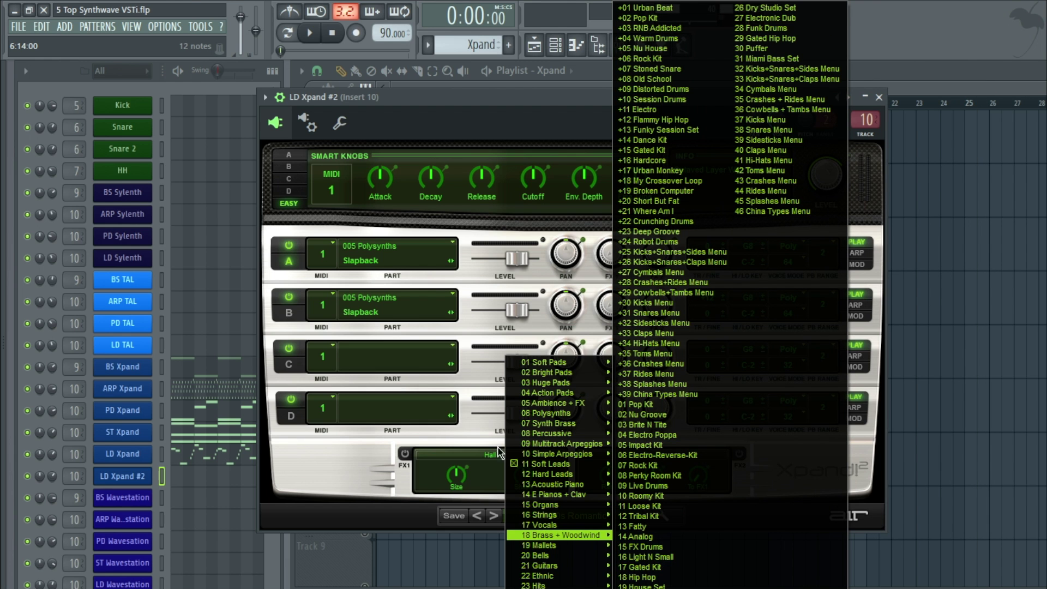
{"action": "left_click", "coordinate": [550, 107]}
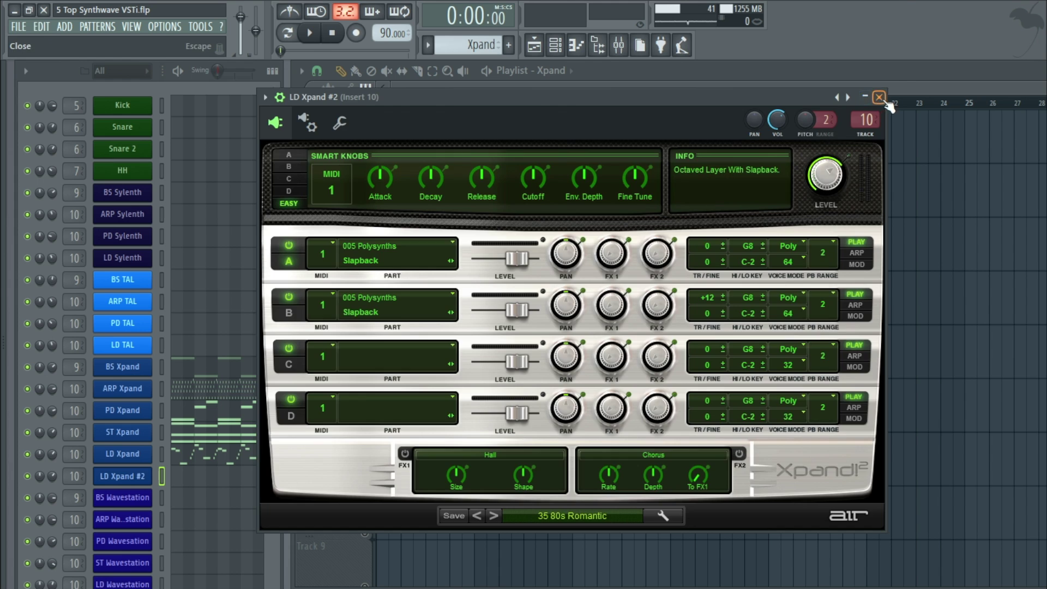
{"action": "left_click", "coordinate": [878, 97]}
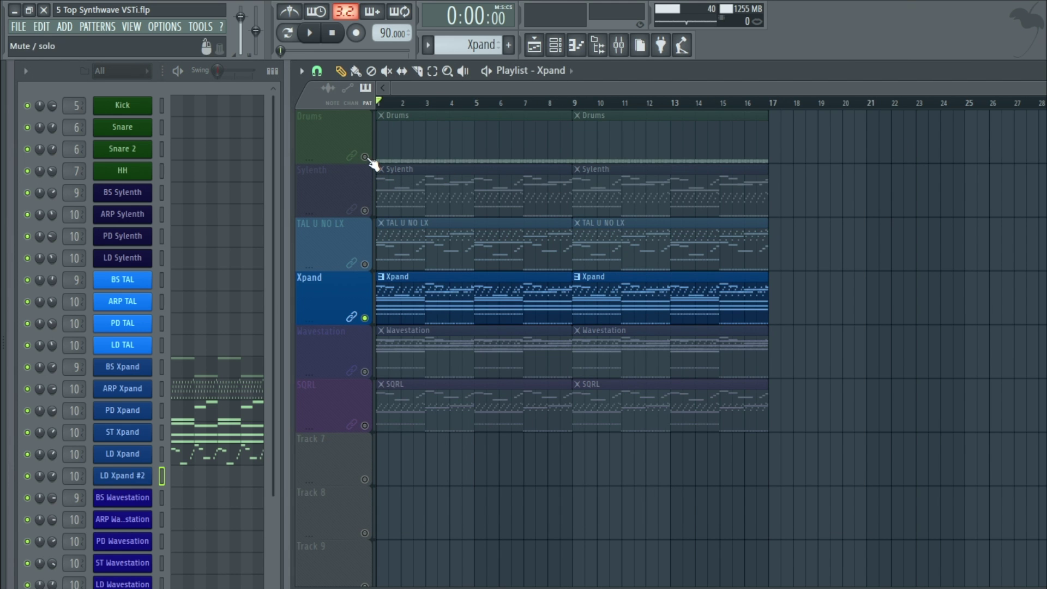
Play the Xpand arrangement with the Drums track unmuted, and mute the ARP, PD, ST and LD Xpand channels to hear the bass.
{"action": "left_click", "coordinate": [365, 158]}
{"action": "left_click", "coordinate": [310, 33]}
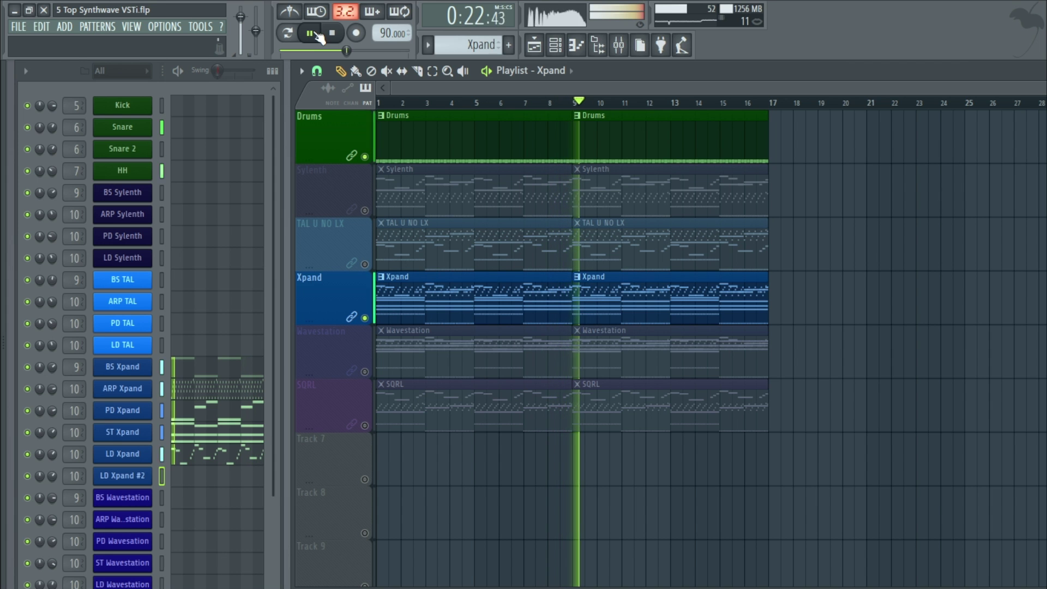
{"action": "left_click", "coordinate": [27, 388]}
{"action": "left_click", "coordinate": [27, 411]}
{"action": "left_click", "coordinate": [27, 455]}
{"action": "left_click", "coordinate": [28, 432]}
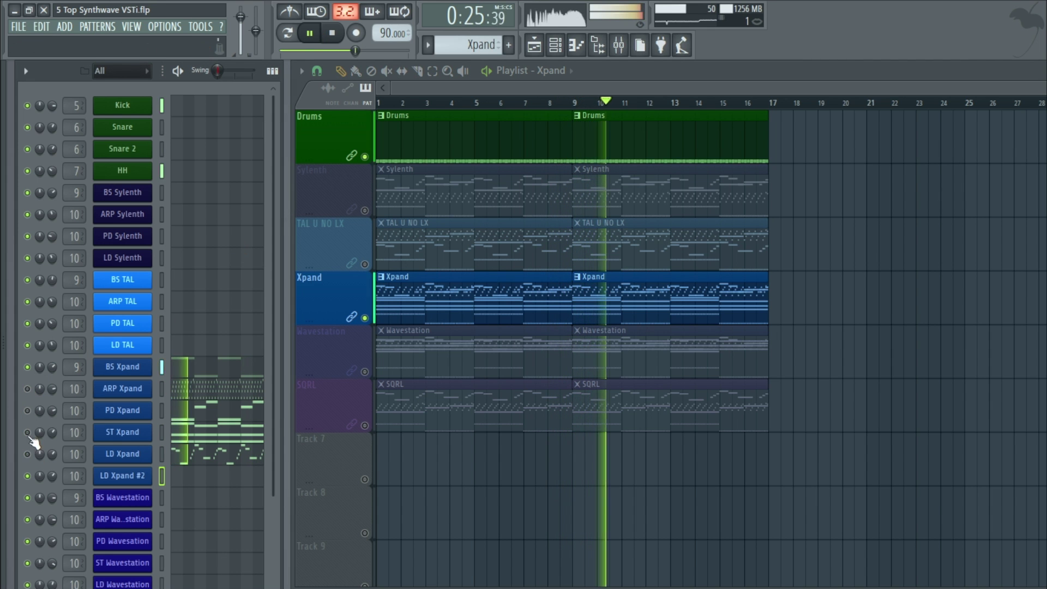
Unmute the ARP, PD, ST and LD Xpand channels and stop playback.
{"action": "left_click", "coordinate": [27, 389]}
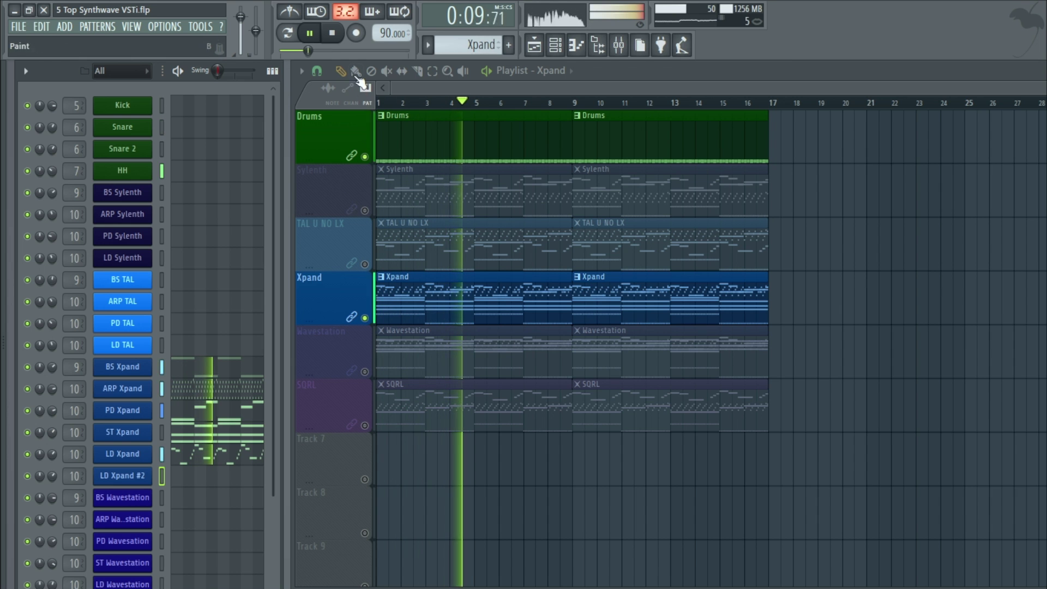
{"action": "left_click", "coordinate": [334, 33]}
Examine the BS Xpand instrument's synth bass parts and close its window.
{"action": "left_click", "coordinate": [116, 367]}
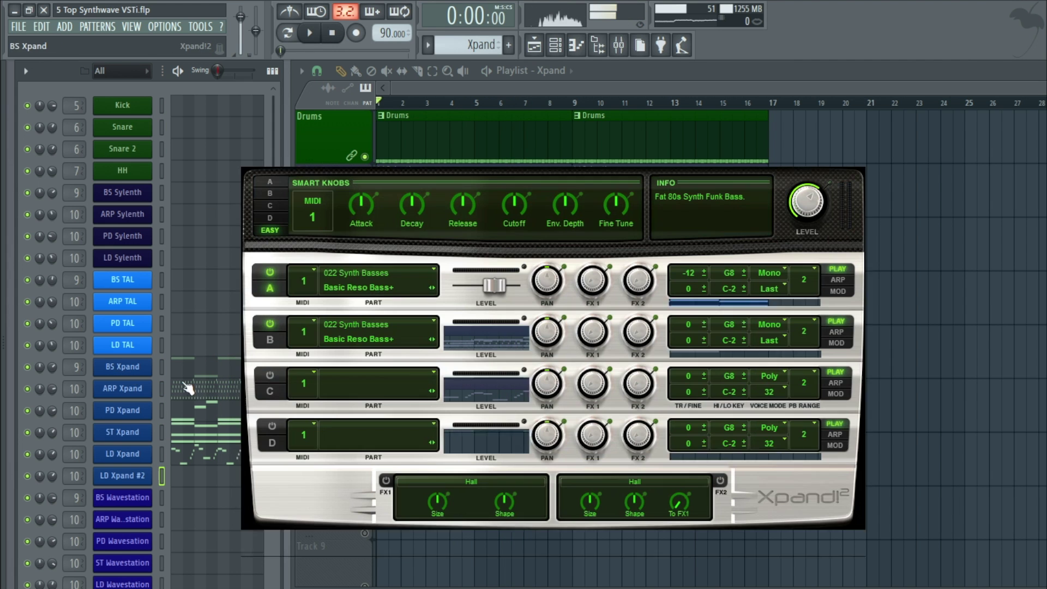
{"action": "left_click_drag", "start_coordinate": [534, 125], "coordinate": [471, 109]}
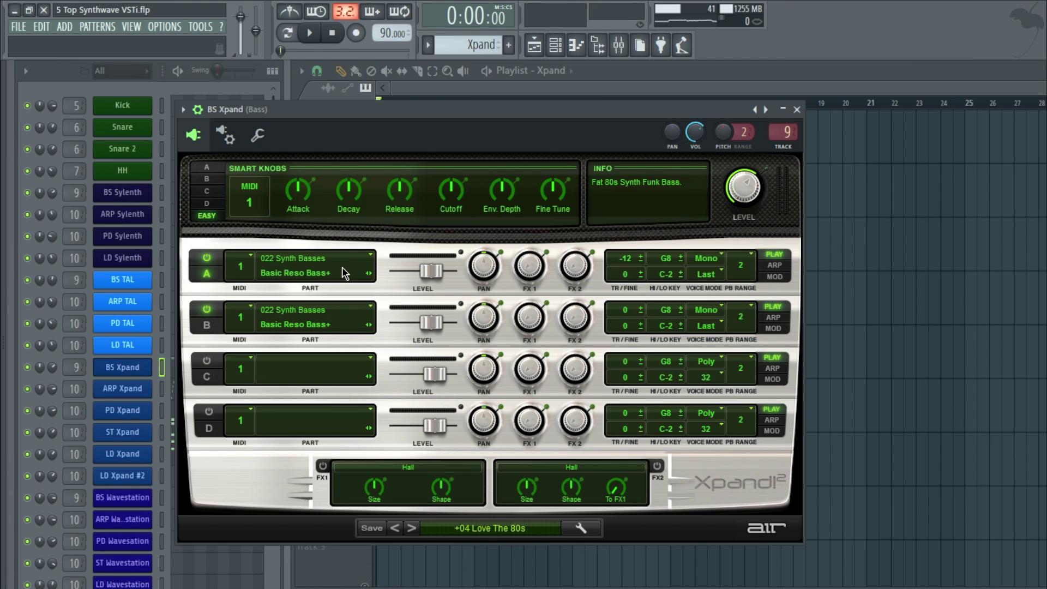
{"action": "left_click", "coordinate": [796, 109]}
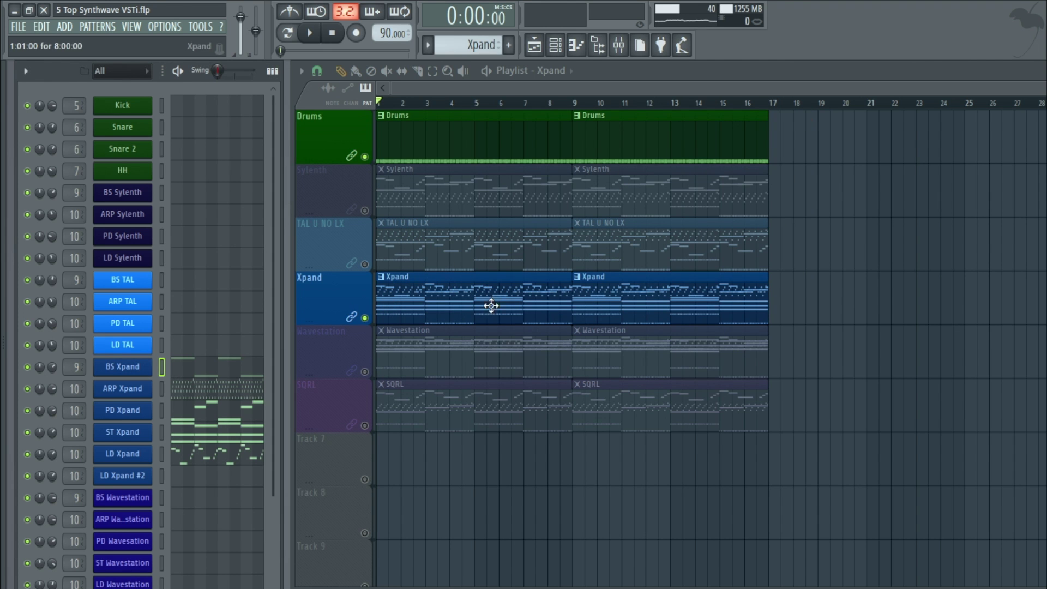
Unmute the Wavestation track, mute the Xpand track, and play the arrangement with the Wavestation pattern active.
{"action": "left_click", "coordinate": [365, 372]}
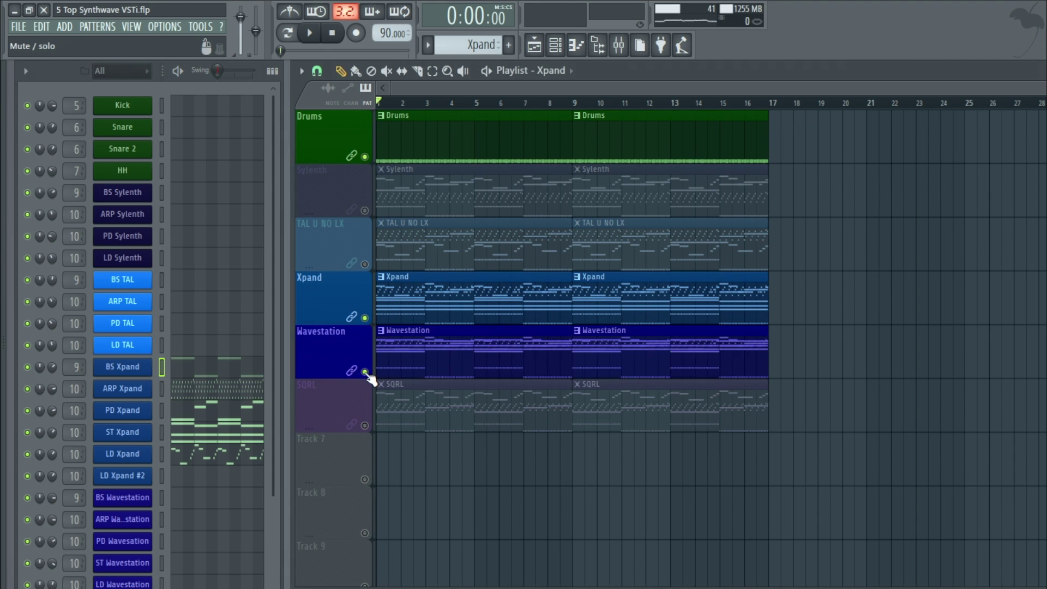
{"action": "left_click", "coordinate": [365, 318]}
{"action": "left_click", "coordinate": [400, 355]}
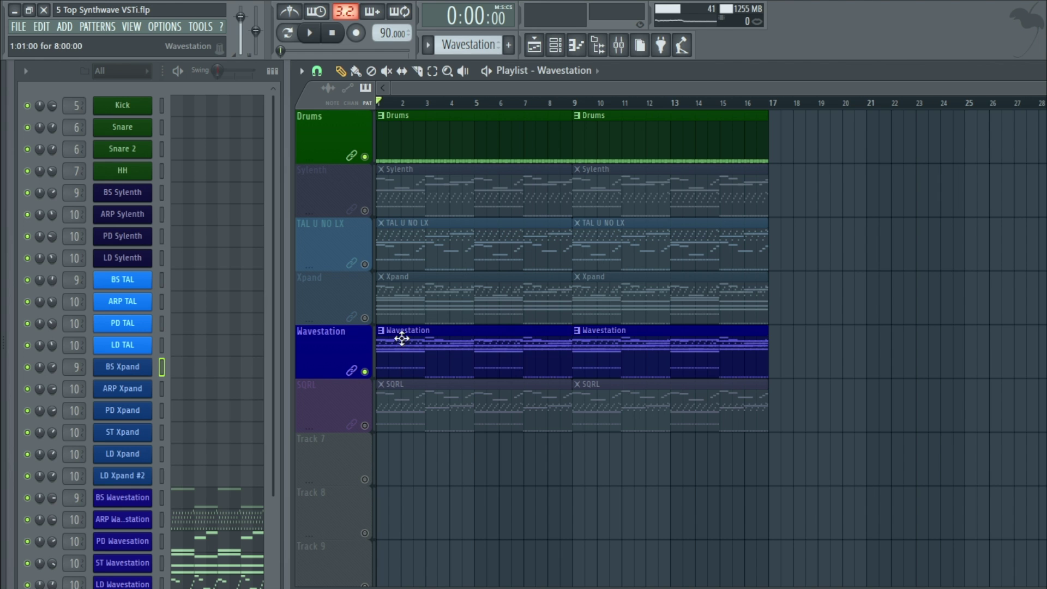
{"action": "left_click", "coordinate": [310, 33]}
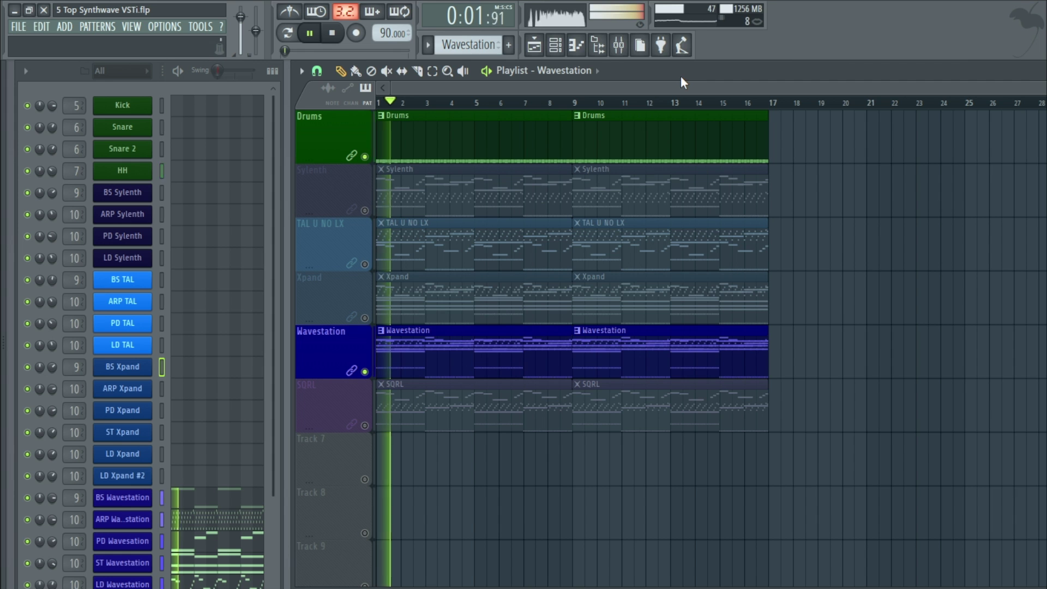
Mute the ARP, PD, ST and LD Wavestation channels to hear the bass, and unmute them one by one.
{"action": "scroll", "coordinate": [178, 418], "scroll_direction": "down", "scroll_amount": 3}
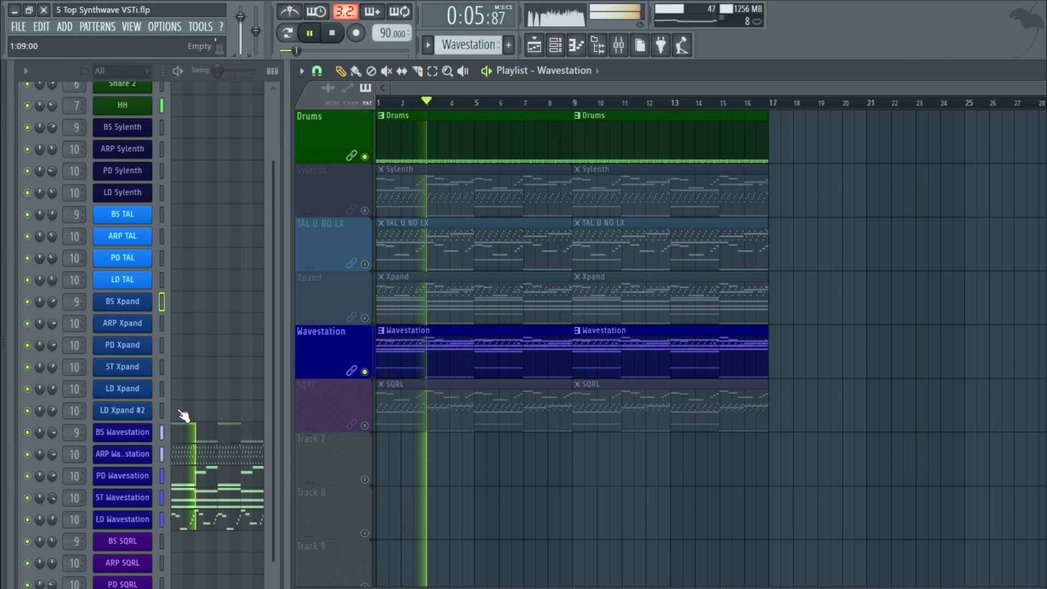
{"action": "left_click_drag", "start_coordinate": [27, 455], "coordinate": [27, 519]}
{"action": "left_click", "coordinate": [28, 455]}
{"action": "left_click", "coordinate": [27, 476]}
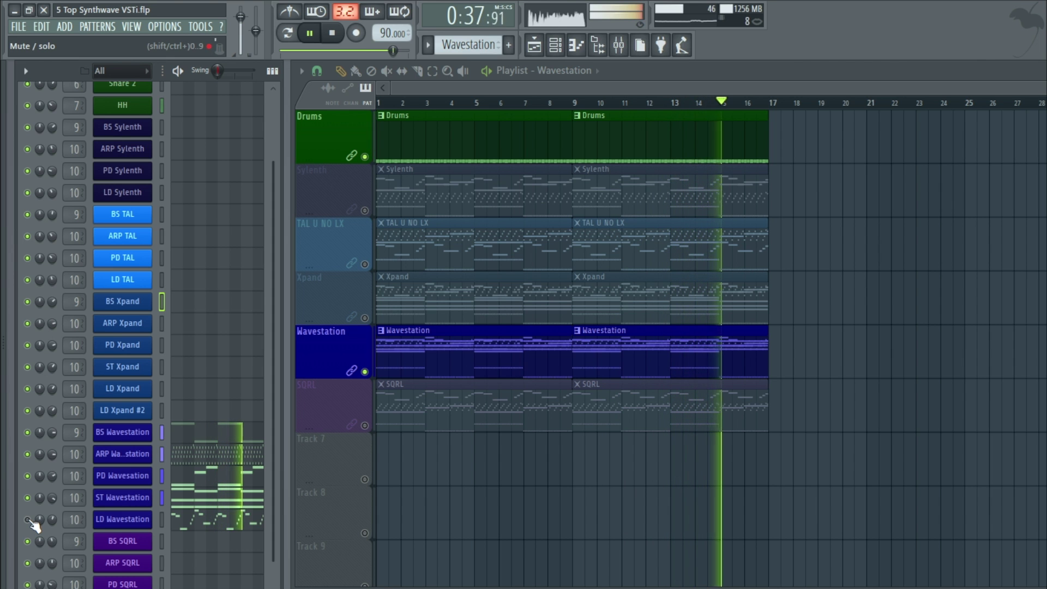
Open the LD Wavestation instrument, view the global and edit pages of its MonoLeadSynth performance, and stop playback.
{"action": "left_click", "coordinate": [129, 519]}
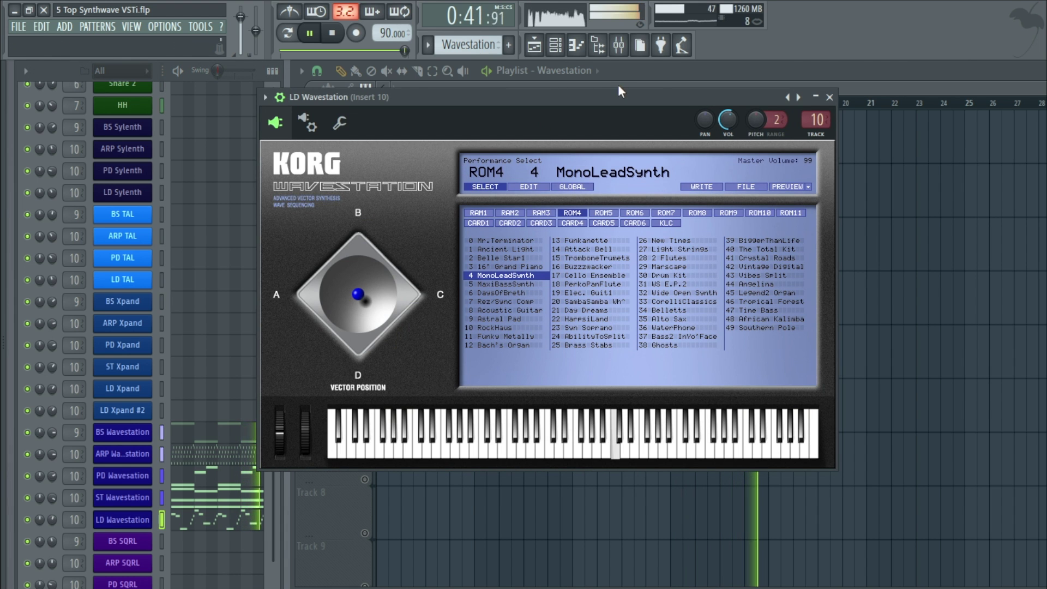
{"action": "left_click_drag", "start_coordinate": [536, 92], "coordinate": [424, 129]}
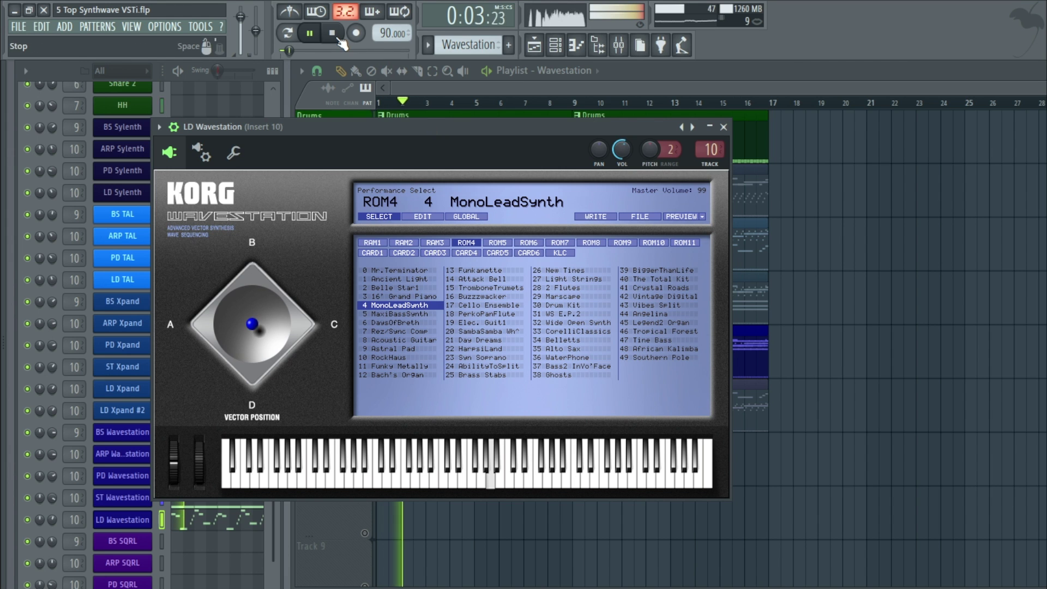
{"action": "left_click", "coordinate": [467, 216]}
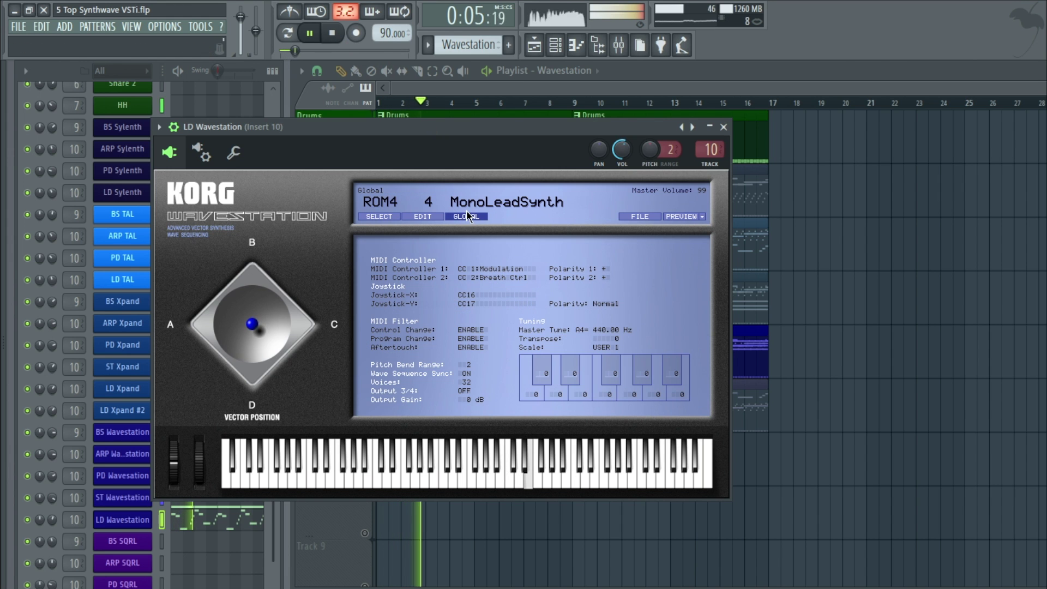
{"action": "left_click", "coordinate": [421, 219]}
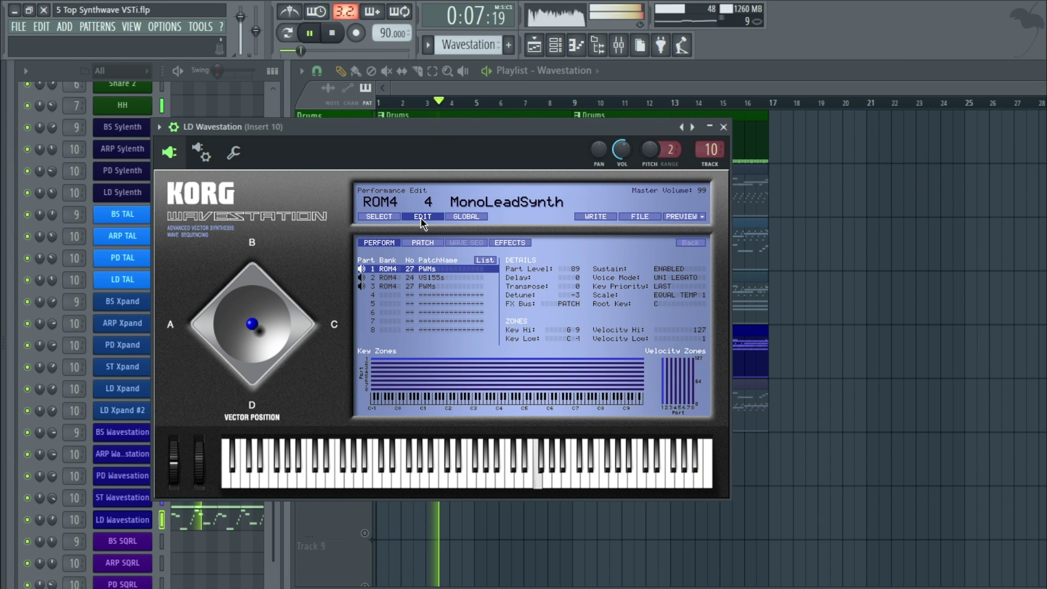
{"action": "left_click", "coordinate": [337, 36]}
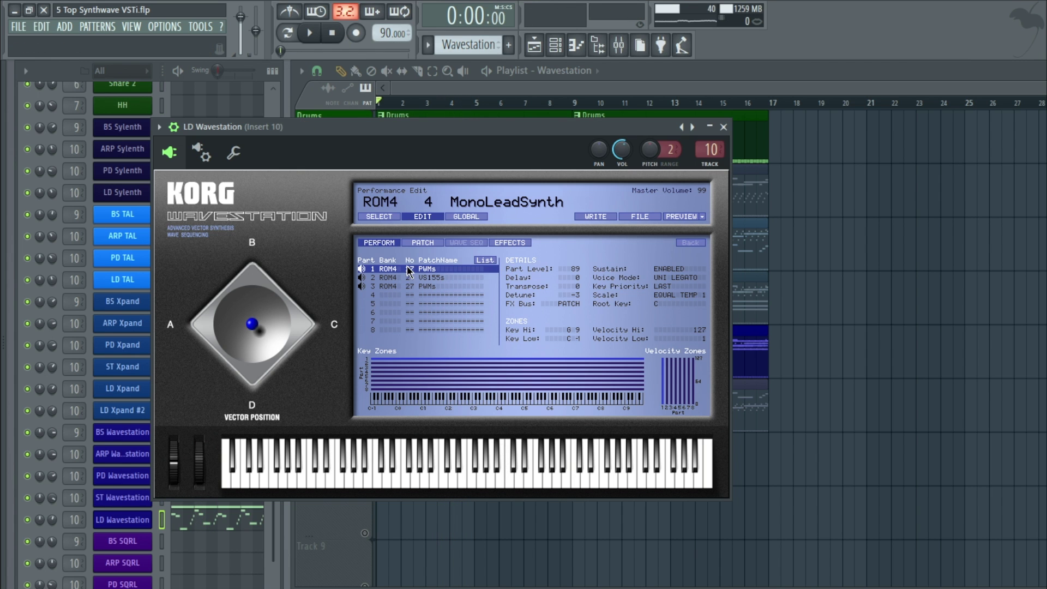
View the ROM4 performance list of the LD Wavestation instrument, reposition its window, and close it.
{"action": "left_click", "coordinate": [394, 218]}
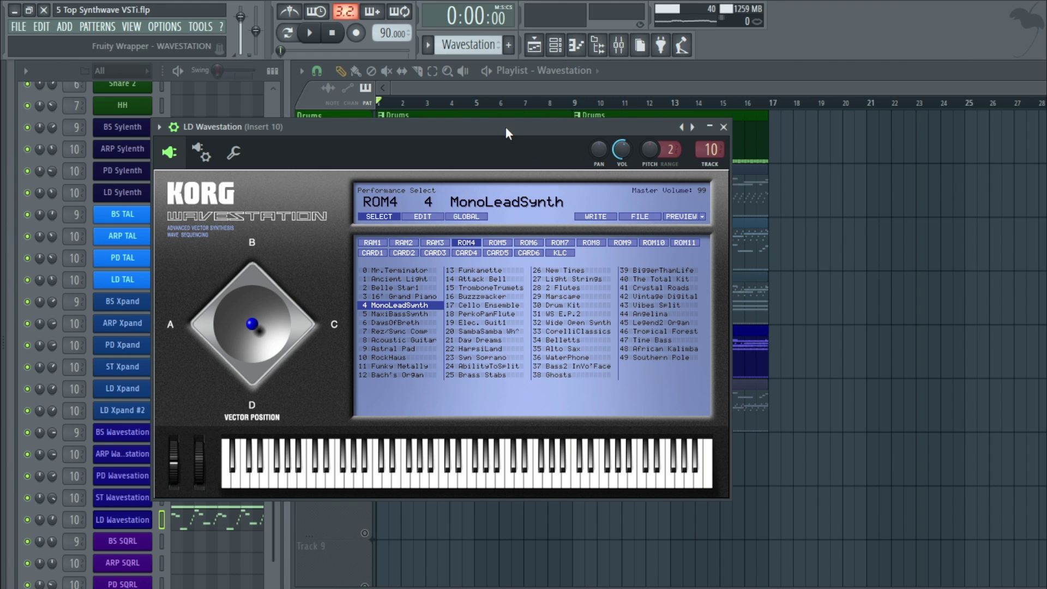
{"action": "left_click_drag", "start_coordinate": [505, 127], "coordinate": [542, 176]}
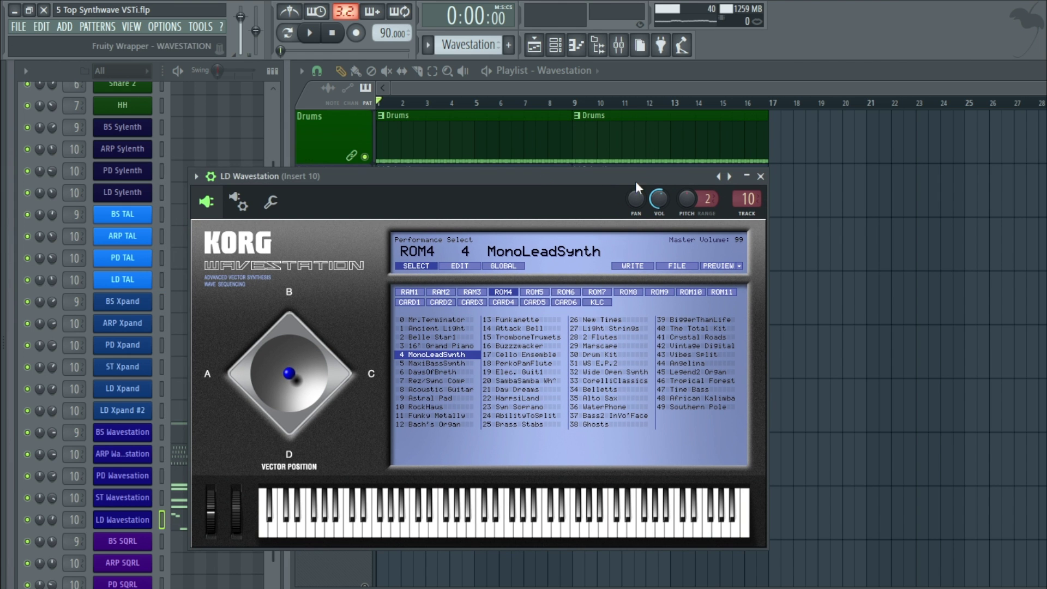
{"action": "left_click", "coordinate": [760, 176]}
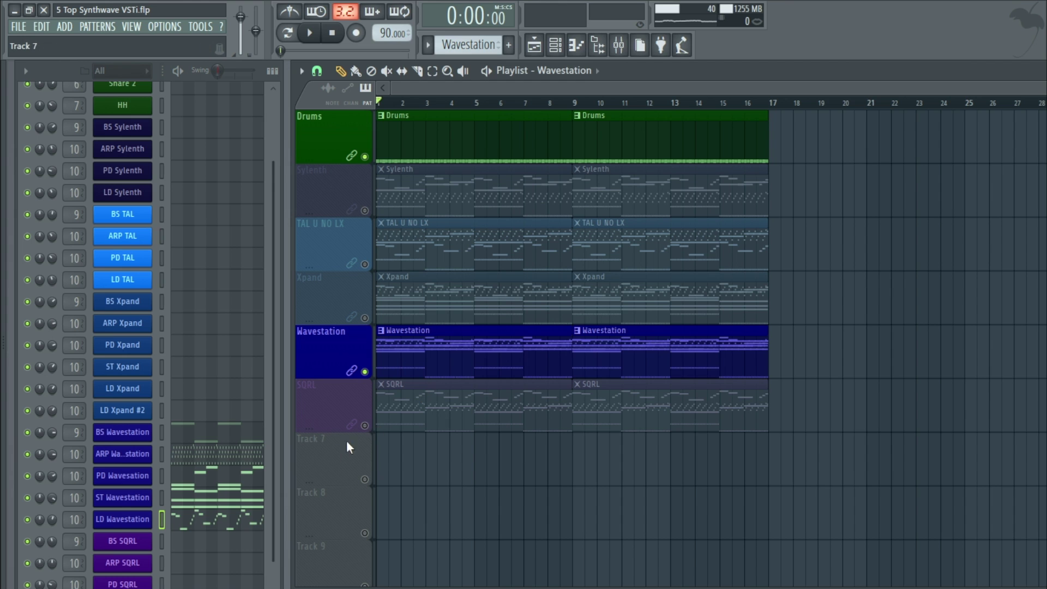
Unmute the SQRL track, mute the Wavestation track, and view the BS SQRL instrument before closing it.
{"action": "left_click", "coordinate": [364, 425]}
{"action": "left_click", "coordinate": [365, 372]}
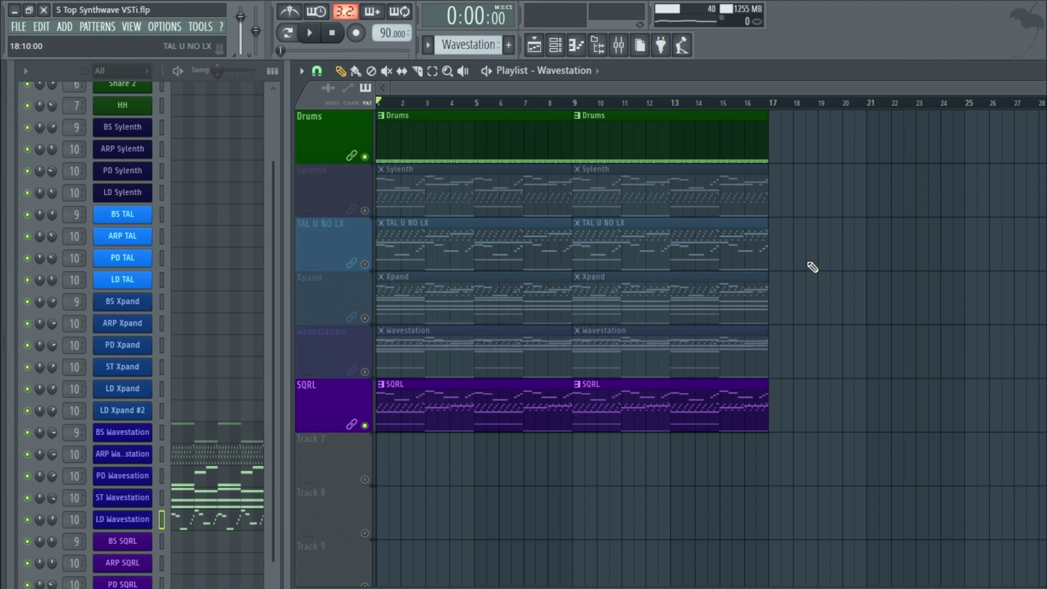
{"action": "left_click", "coordinate": [130, 546]}
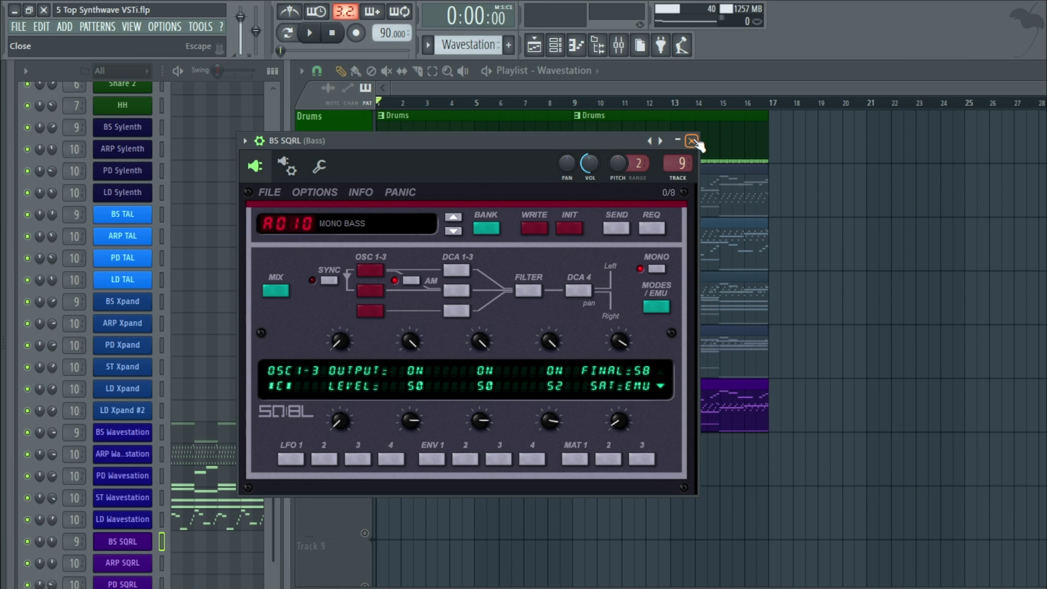
{"action": "left_click", "coordinate": [692, 140]}
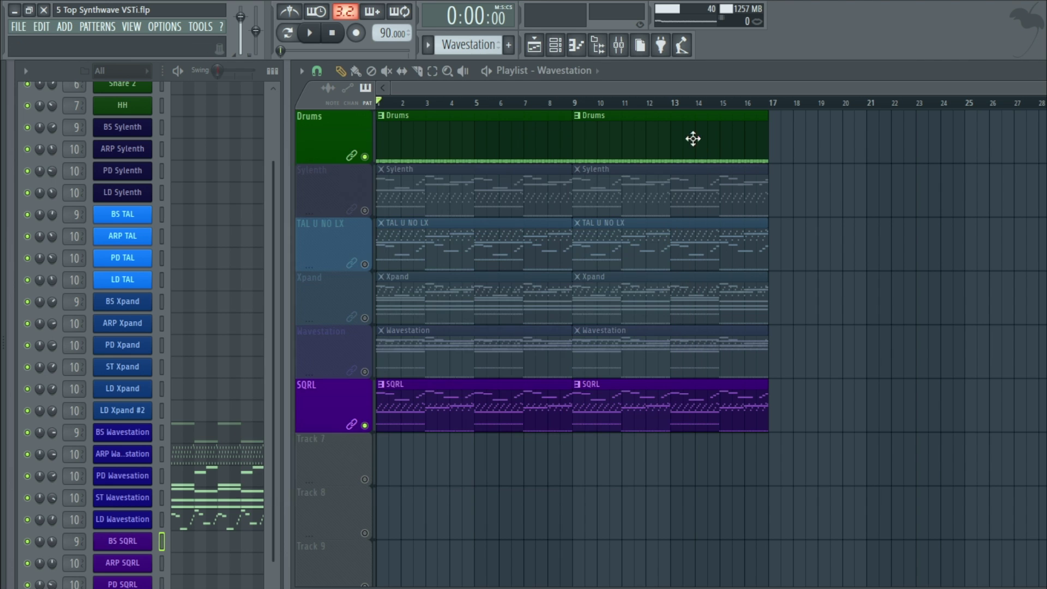
Play the arrangement with the drums and SQRL track, and make the SQRL pattern active.
{"action": "left_click", "coordinate": [318, 37]}
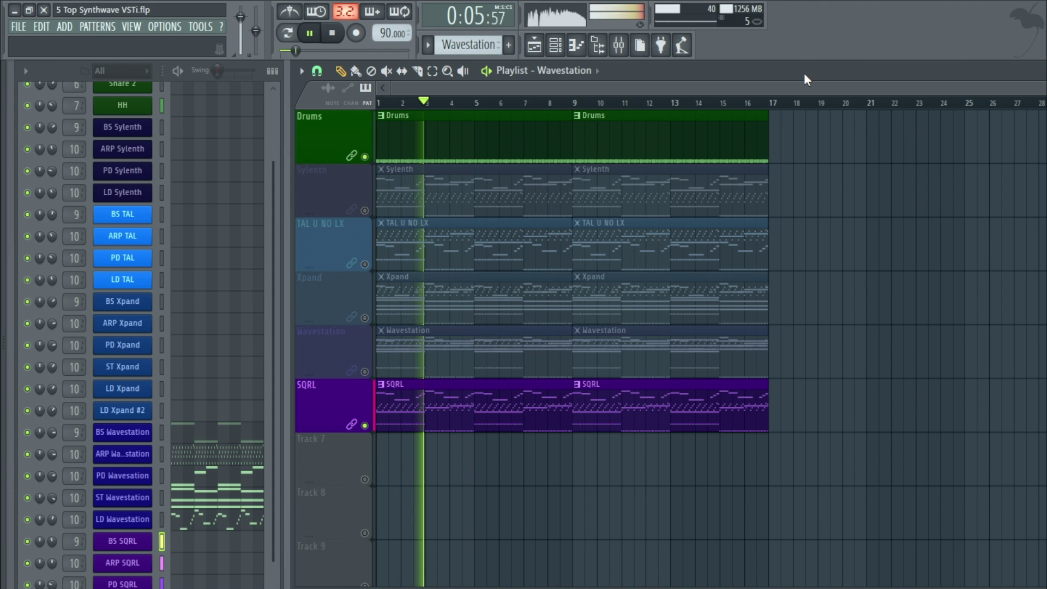
{"action": "scroll", "coordinate": [169, 483], "scroll_direction": "down", "scroll_amount": 1}
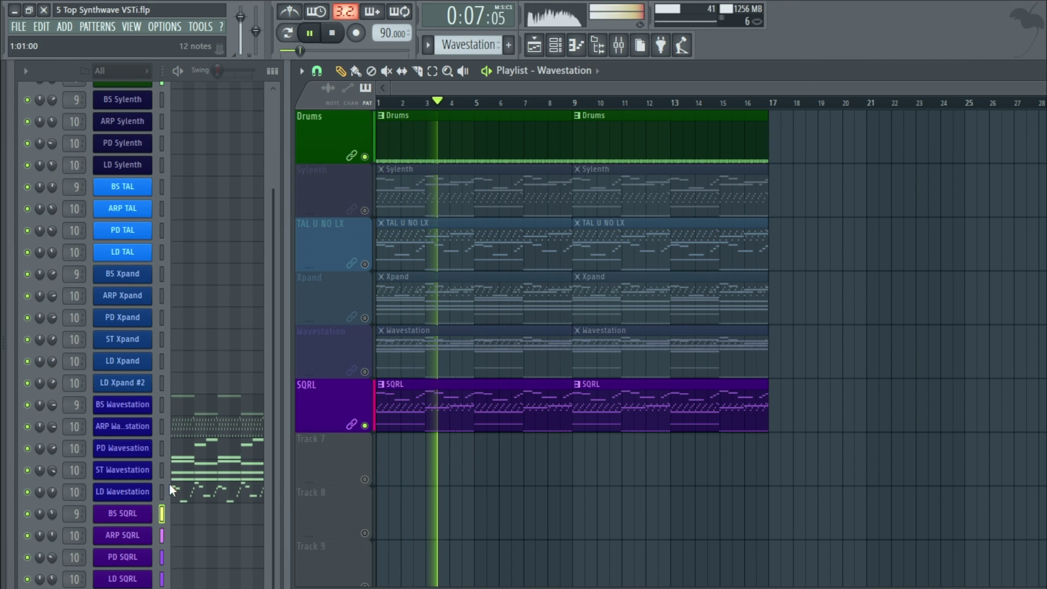
{"action": "left_click", "coordinate": [421, 423]}
Mute the ARP, PD and LD SQRL channels to hear the bass, unmute them one by one, and stop playback.
{"action": "left_click", "coordinate": [27, 535]}
{"action": "left_click", "coordinate": [27, 557]}
{"action": "left_click", "coordinate": [27, 579]}
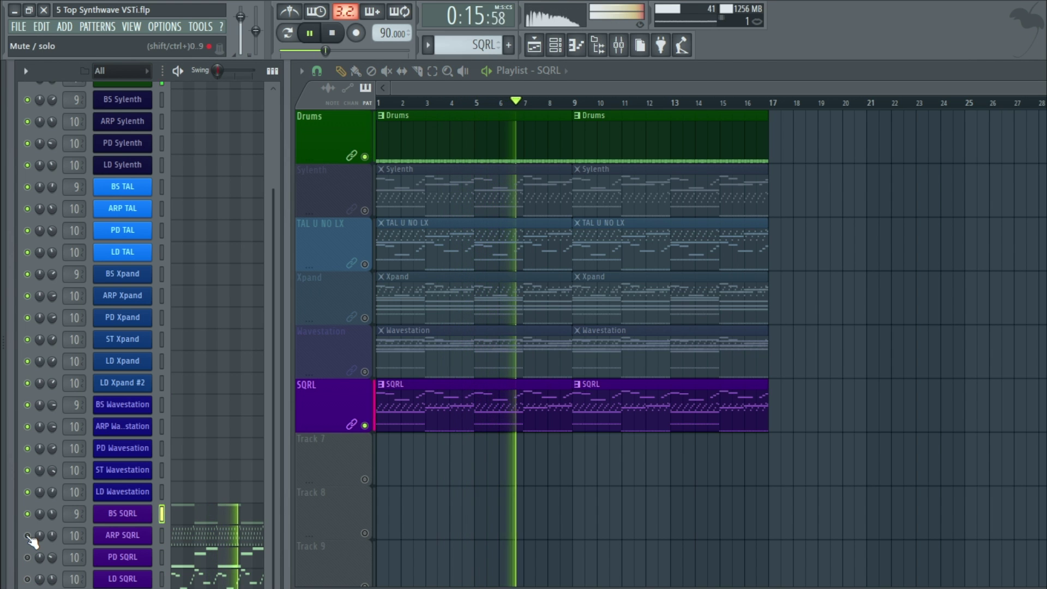
{"action": "left_click", "coordinate": [28, 535]}
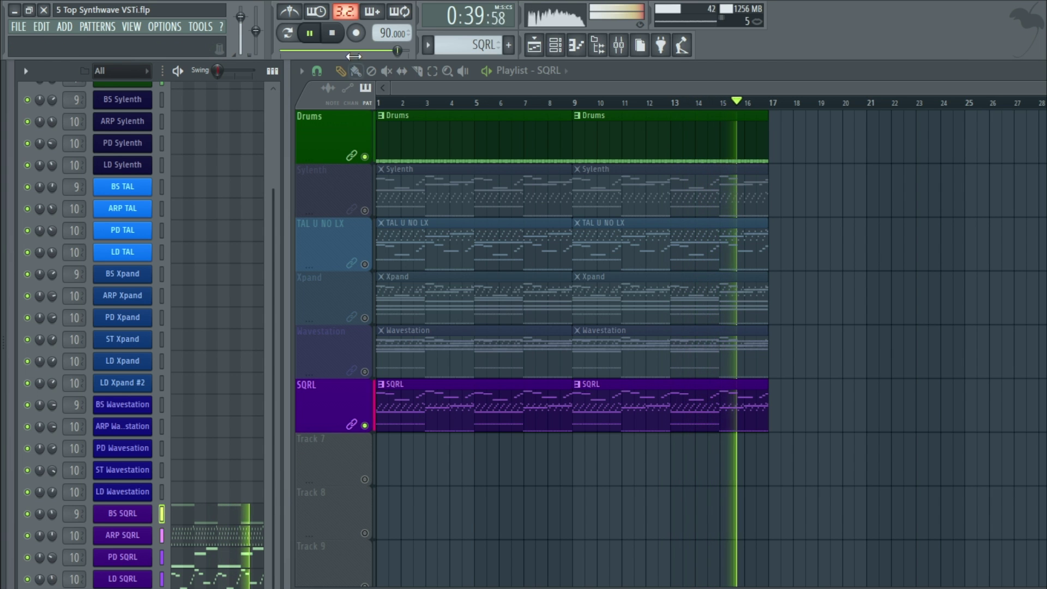
{"action": "left_click", "coordinate": [332, 33]}
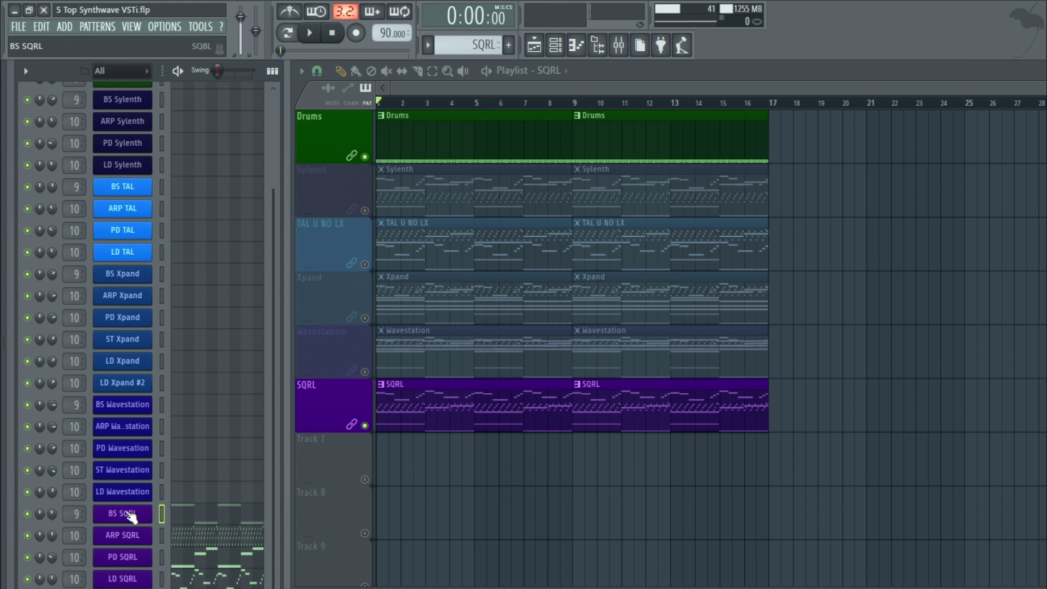
Open the BS SQRL instrument, view its list of presets around MONO BASS, and close its window.
{"action": "left_click", "coordinate": [131, 515]}
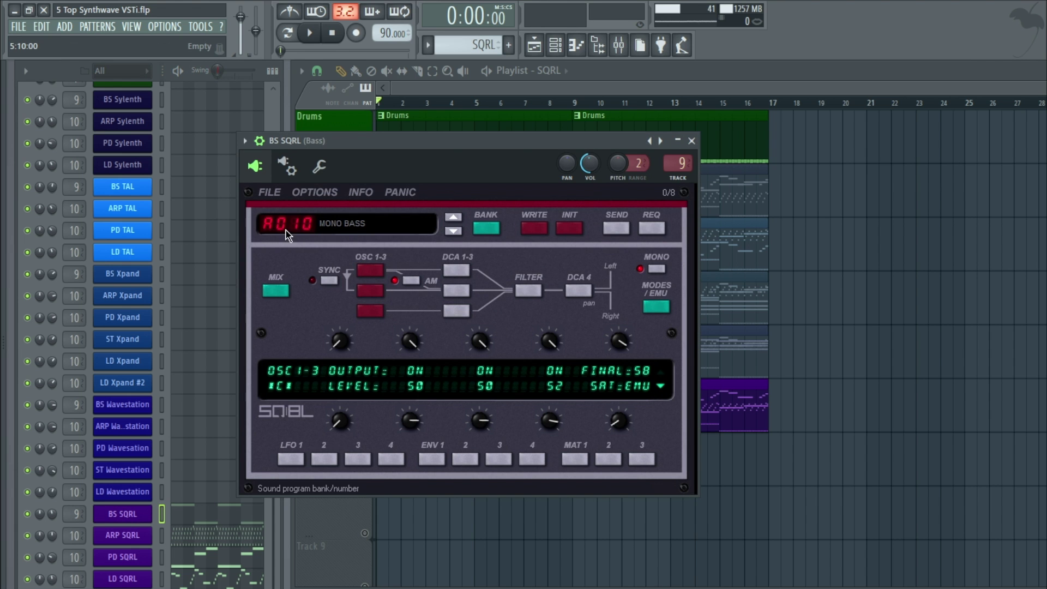
{"action": "left_click", "coordinate": [245, 141]}
{"action": "mouse_move", "coordinate": [263, 185]}
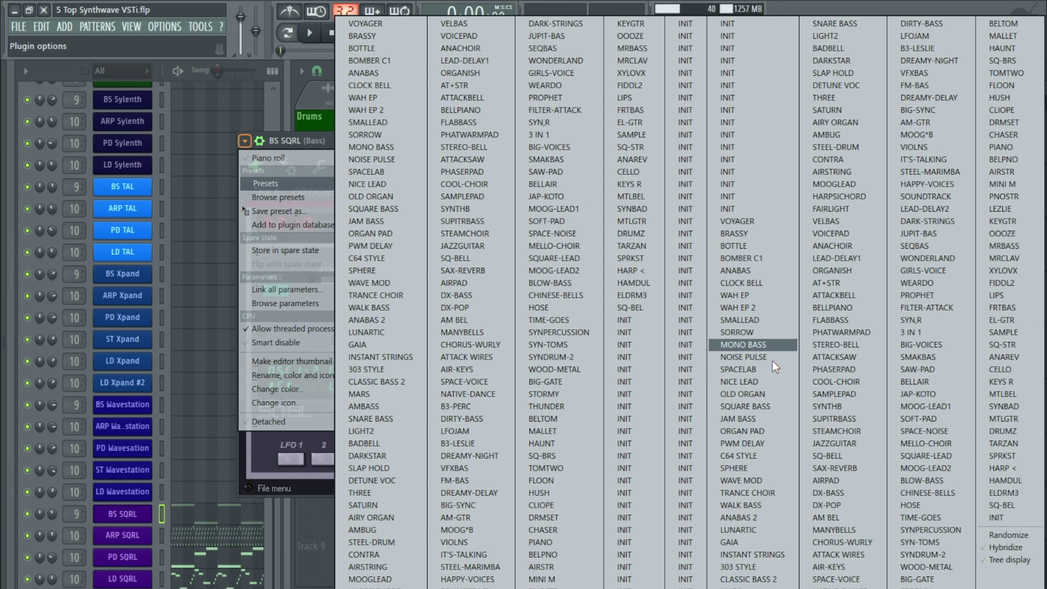
{"action": "left_click", "coordinate": [320, 141]}
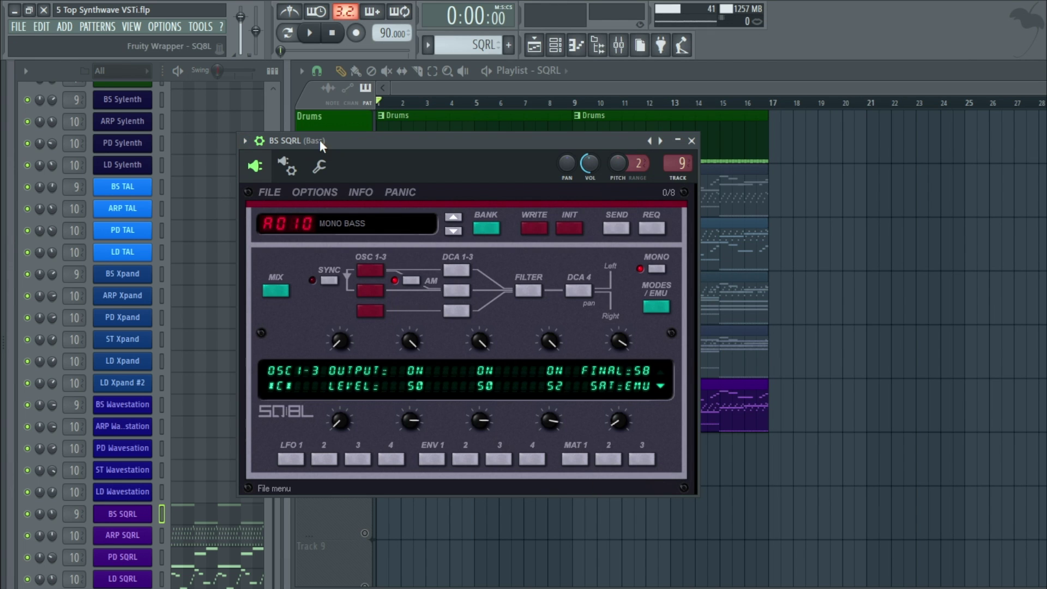
{"action": "left_click", "coordinate": [692, 141]}
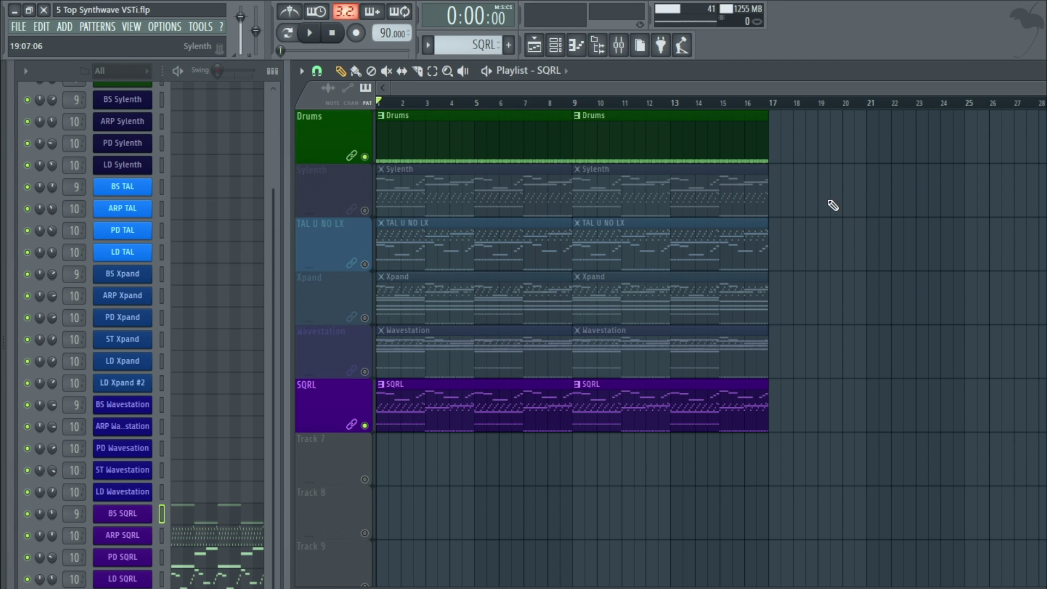
Solo the Sylenth track, unmute TAL U NO LX and Xpand, mute TAL U NO LX again, and make the Xpand pattern active.
{"action": "right_click", "coordinate": [365, 211]}
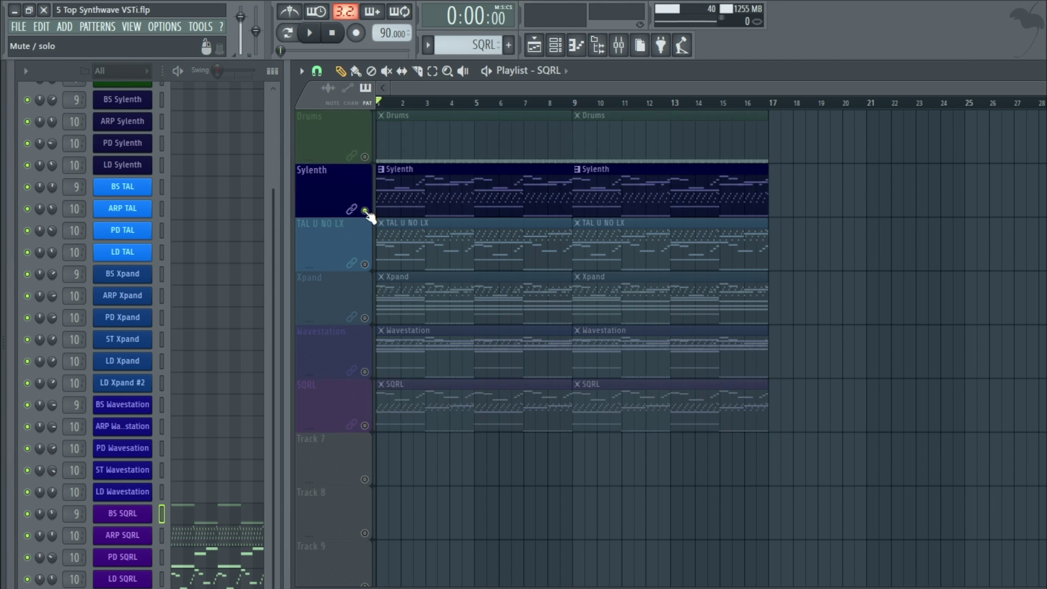
{"action": "left_click", "coordinate": [365, 264]}
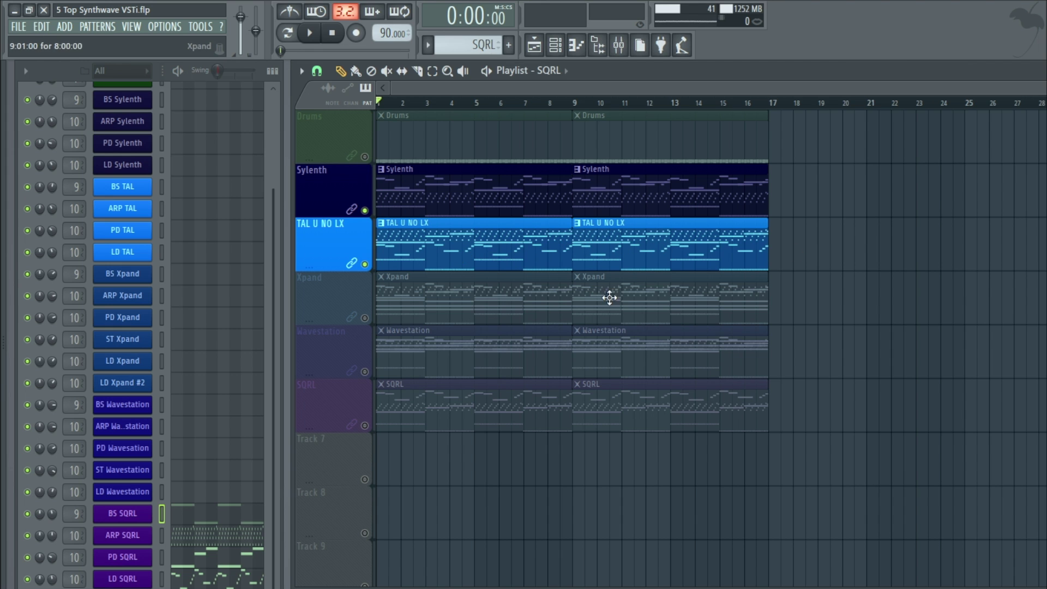
{"action": "left_click", "coordinate": [366, 321]}
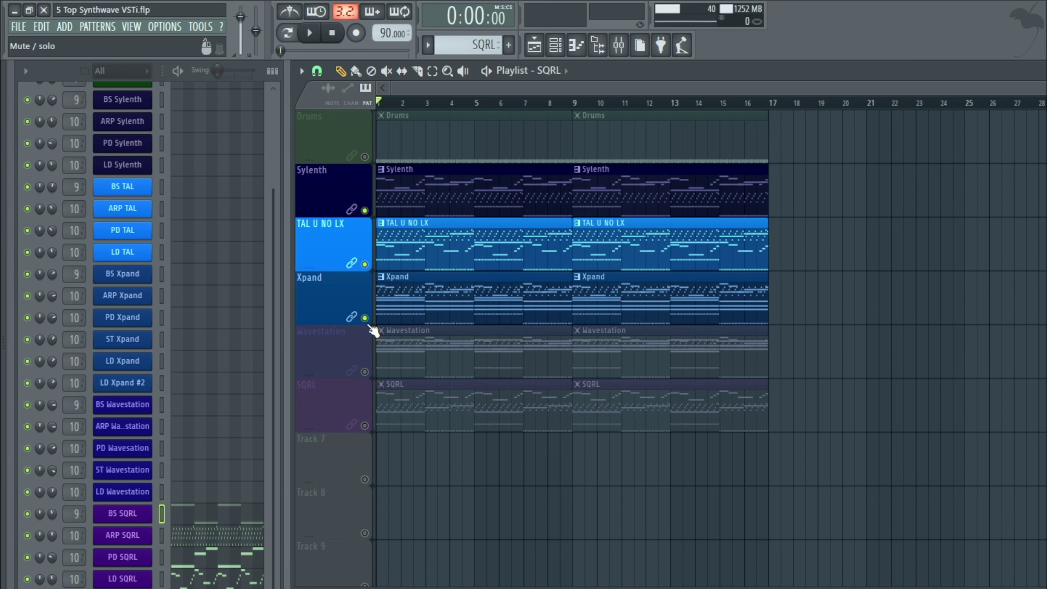
{"action": "left_click", "coordinate": [365, 264]}
{"action": "left_click", "coordinate": [409, 292]}
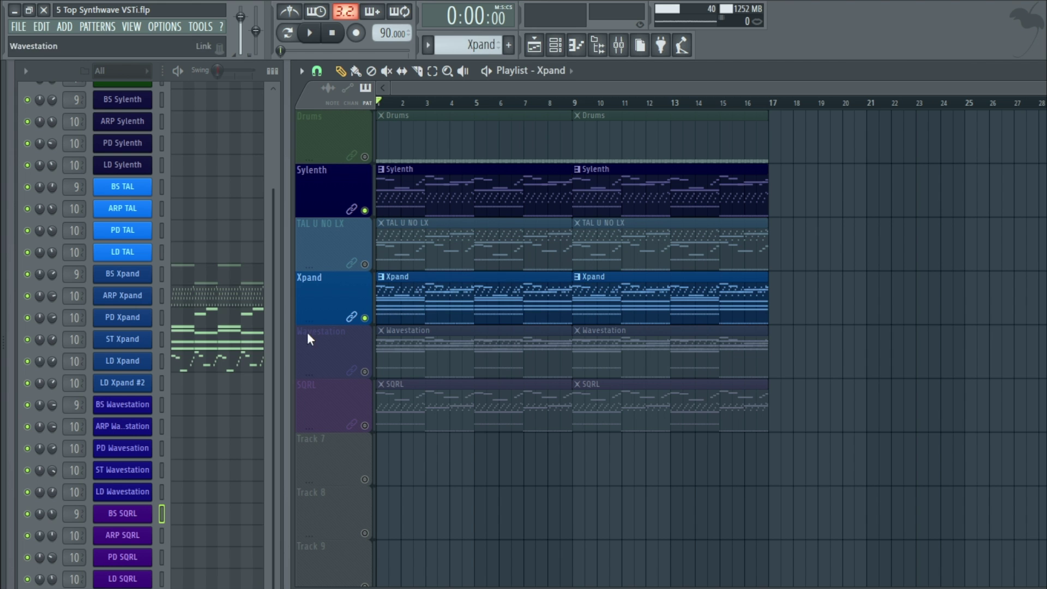
Open the PD Xpand instrument, view its preset categories including 10 Simple Arpeggios, and close its window.
{"action": "left_click", "coordinate": [125, 326]}
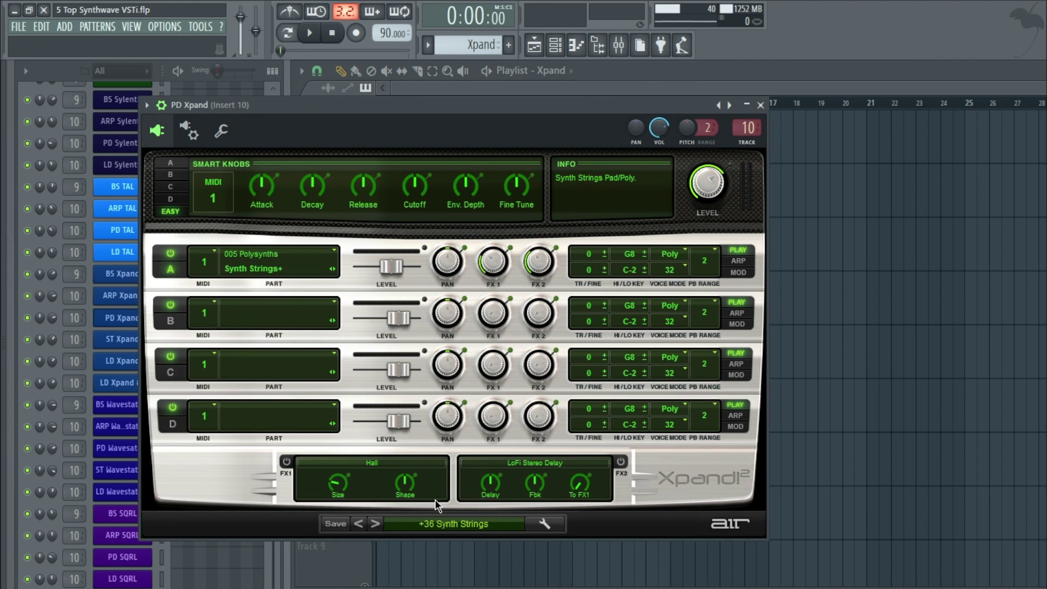
{"action": "left_click", "coordinate": [451, 525]}
{"action": "mouse_move", "coordinate": [444, 454]}
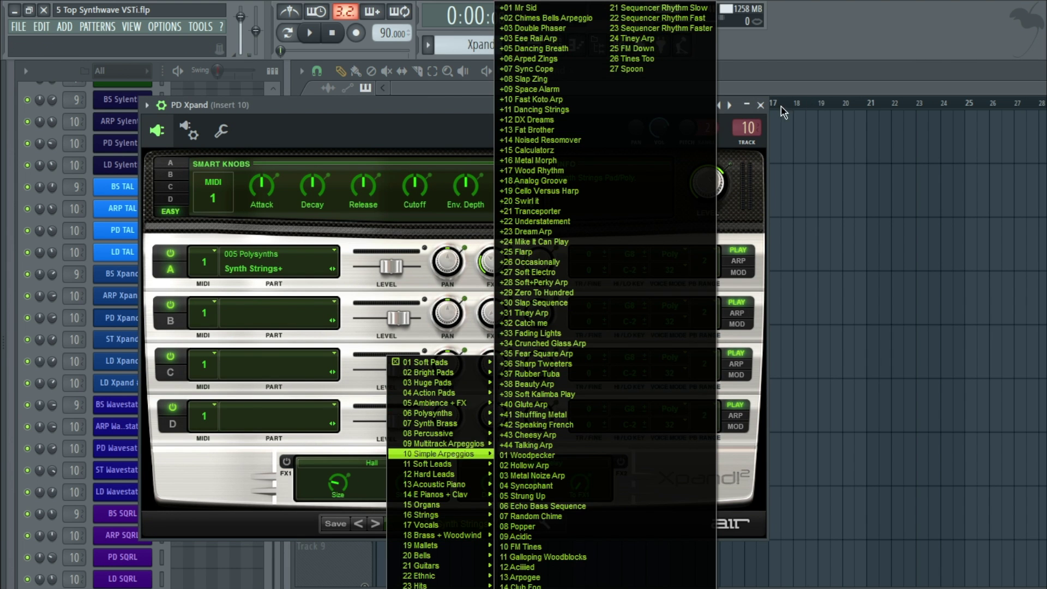
{"action": "left_click", "coordinate": [761, 105]}
{"action": "left_click", "coordinate": [761, 104]}
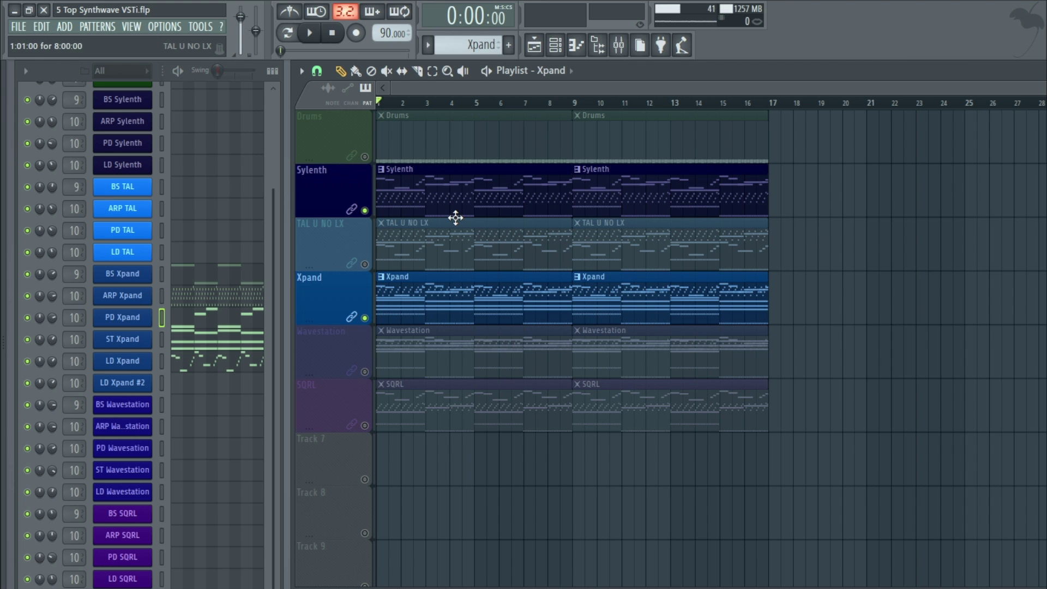
Unmute all the playlist tracks, including the drums and all five synth tracks.
{"action": "left_click", "coordinate": [365, 157]}
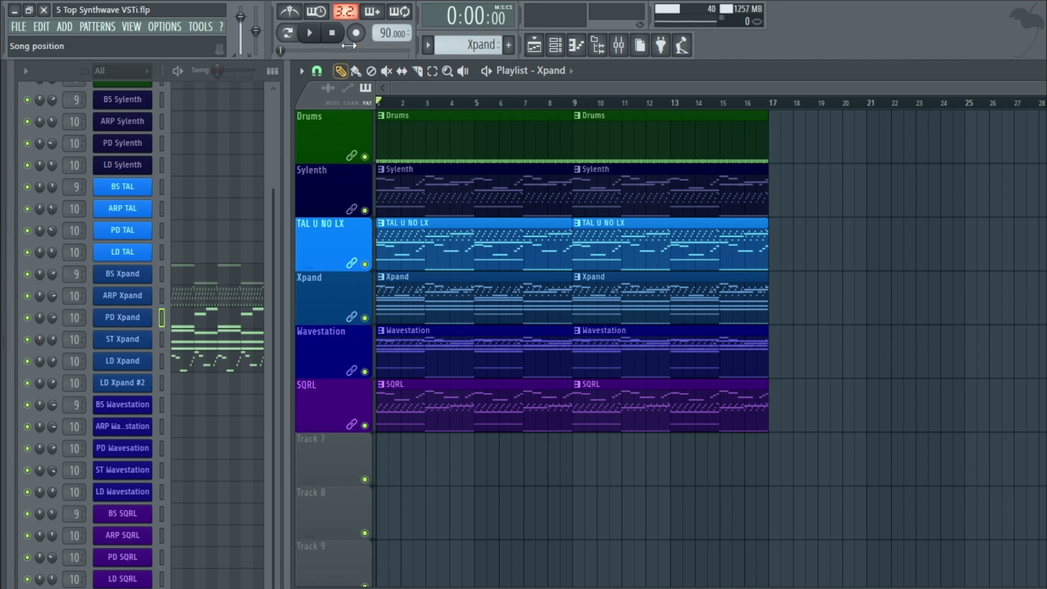